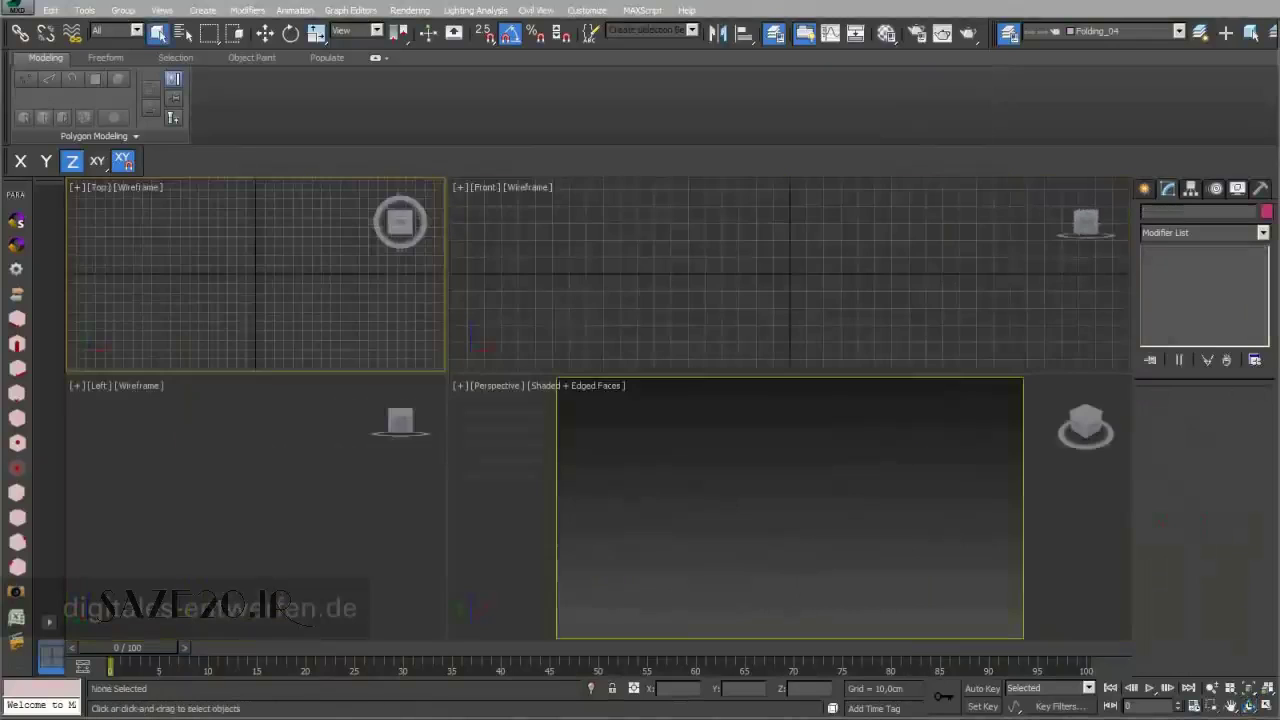
# Create a 40 × 40 × 40 cm box at the origin using Keyboard Entry.
pyautogui.click(1144, 190)
pyautogui.click(1166, 290)
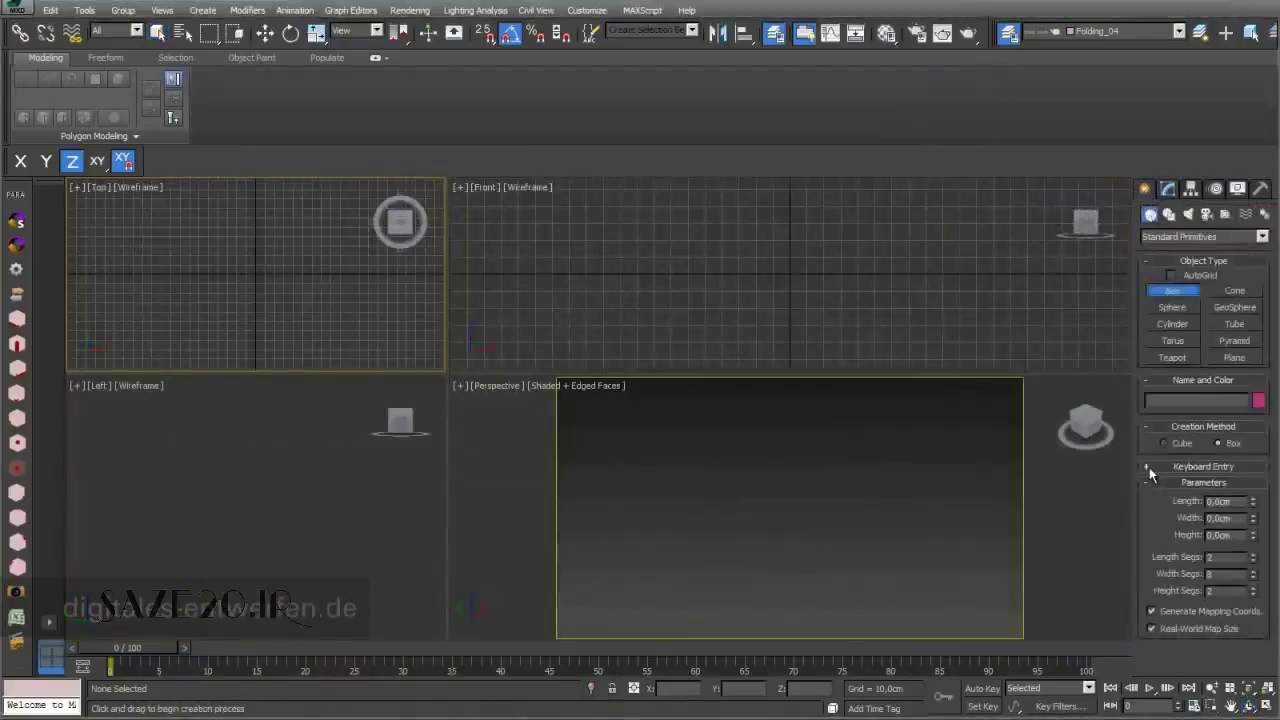
pyautogui.click(1149, 467)
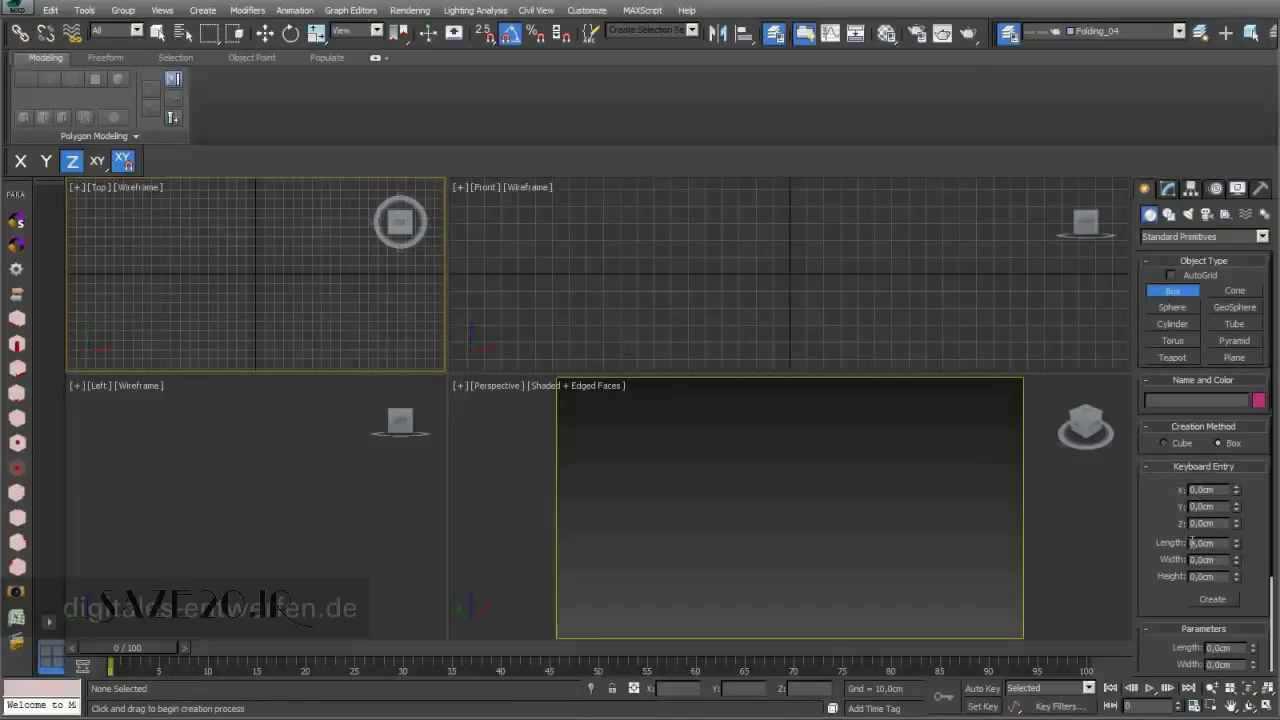
pyautogui.click(1210, 599)
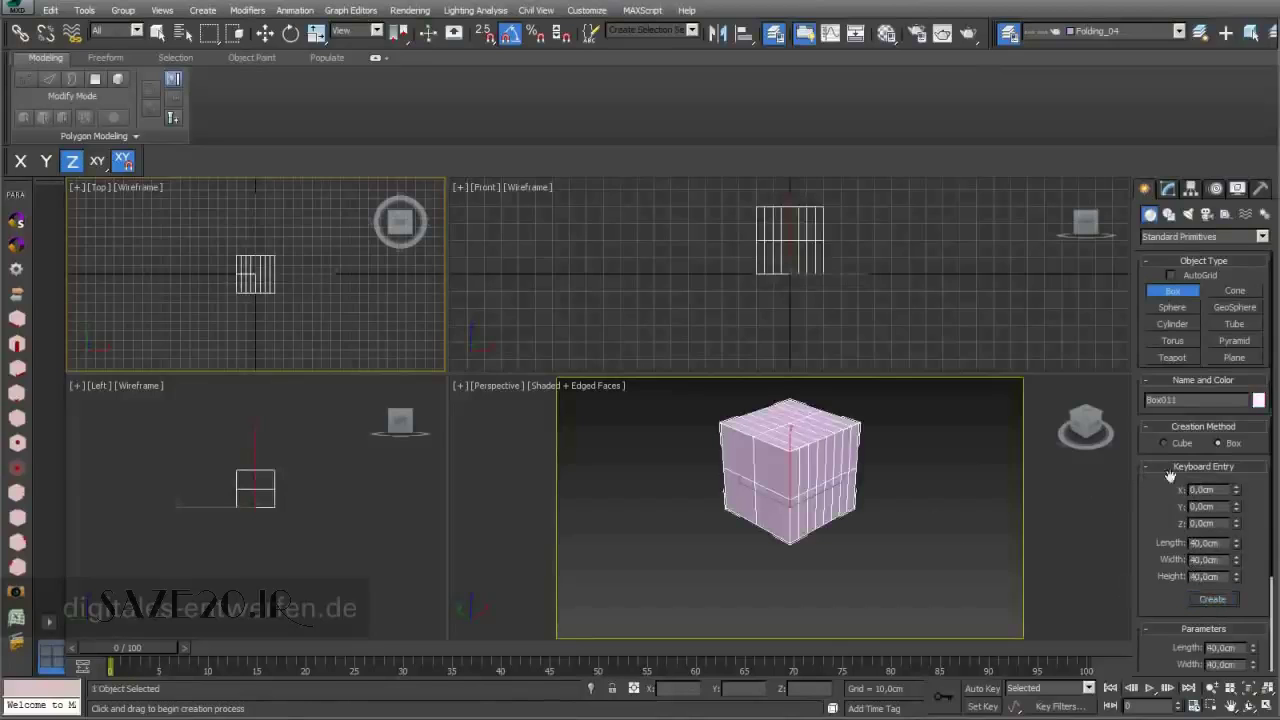
pyautogui.moveTo(1263, 570); pyautogui.dragTo(1263, 397)
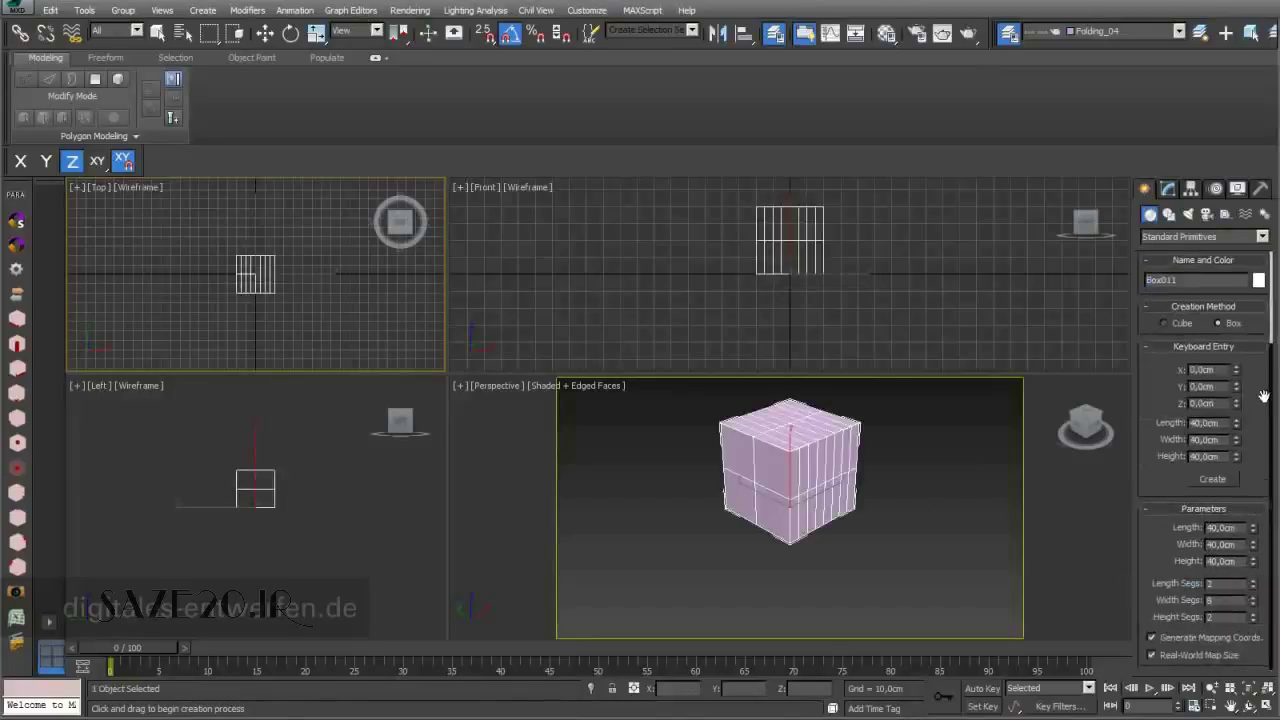
# Reduce the box's length, width and height segments to 1 each.
pyautogui.click(1209, 600)
pyautogui.write('1')
pyautogui.click(1210, 617)
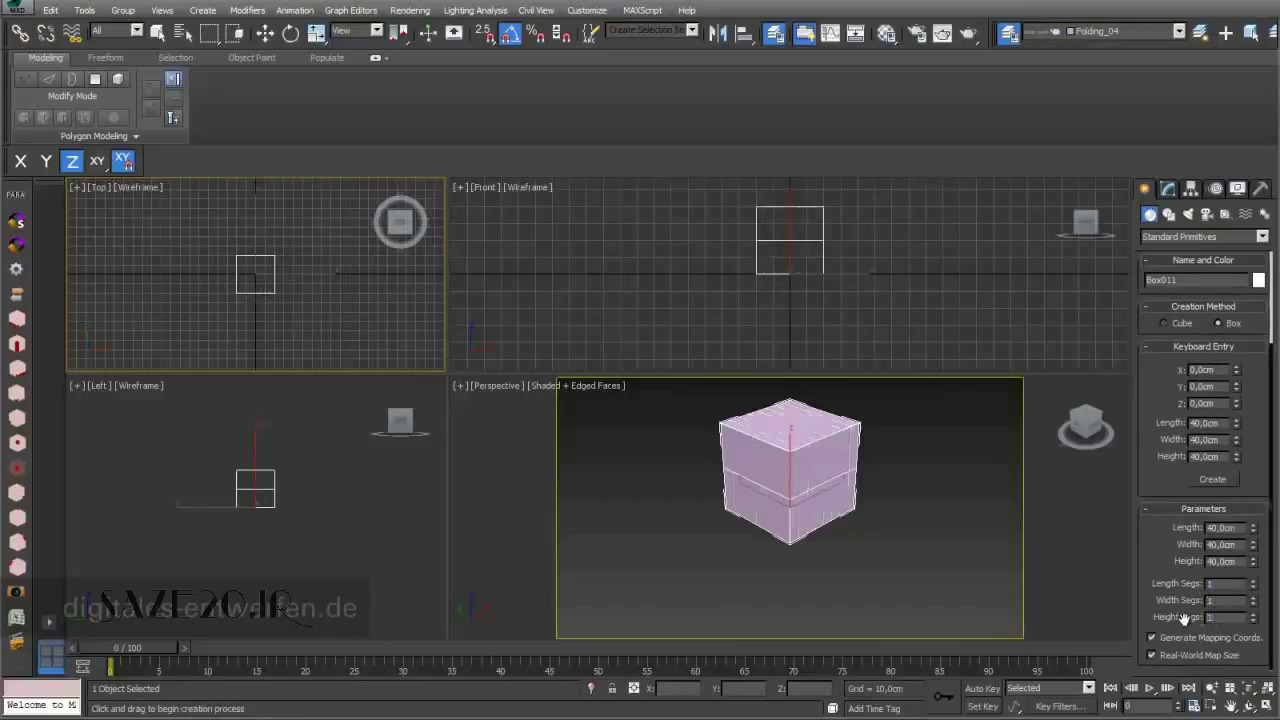
pyautogui.write('1')
pyautogui.press('Return')
pyautogui.click(1166, 196)
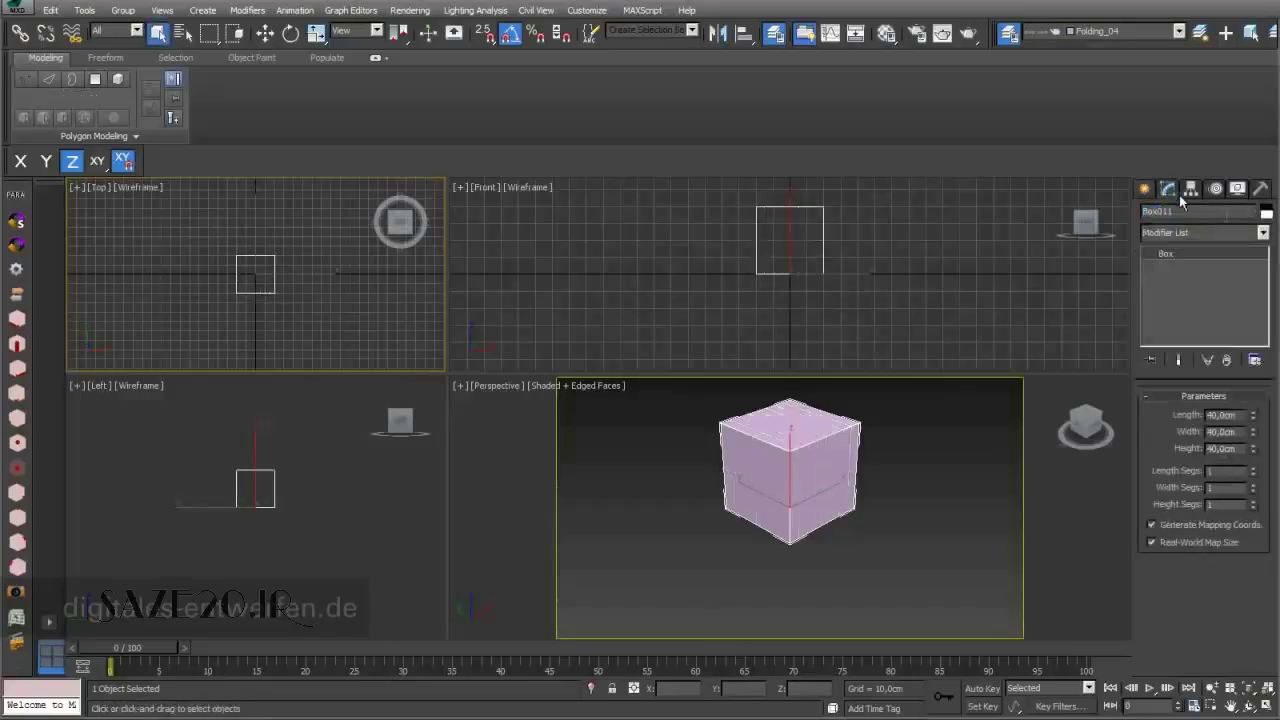
# Add an FFD 2x2x2 modifier and marquee-select its top control points in the Front viewport.
pyautogui.click(1263, 233)
pyautogui.moveTo(1265, 283); pyautogui.dragTo(1268, 408)
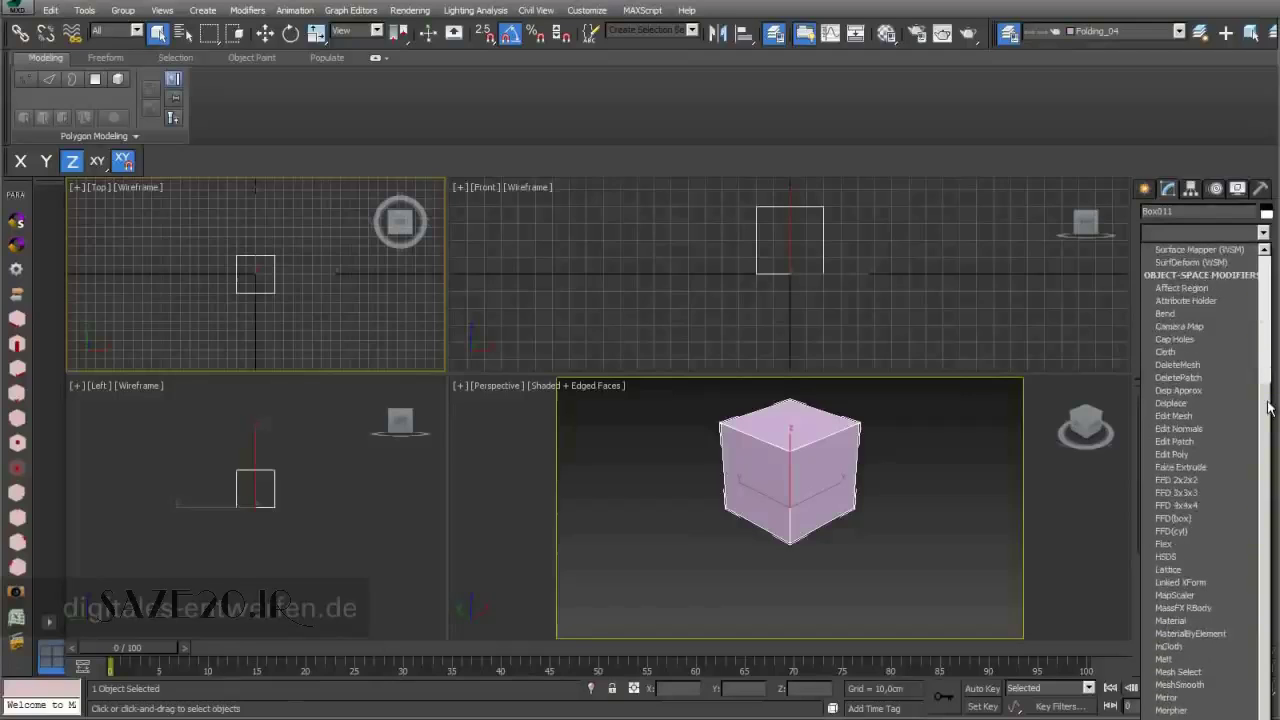
pyautogui.click(1215, 480)
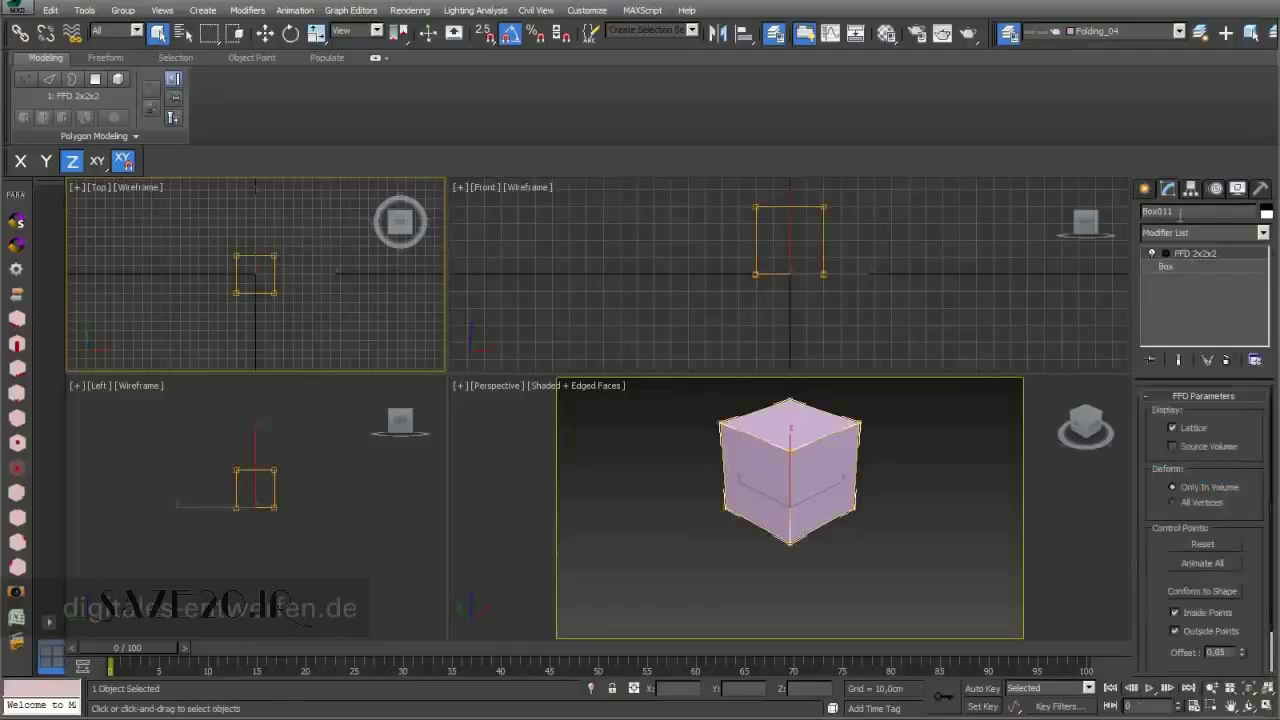
pyautogui.click(1165, 254)
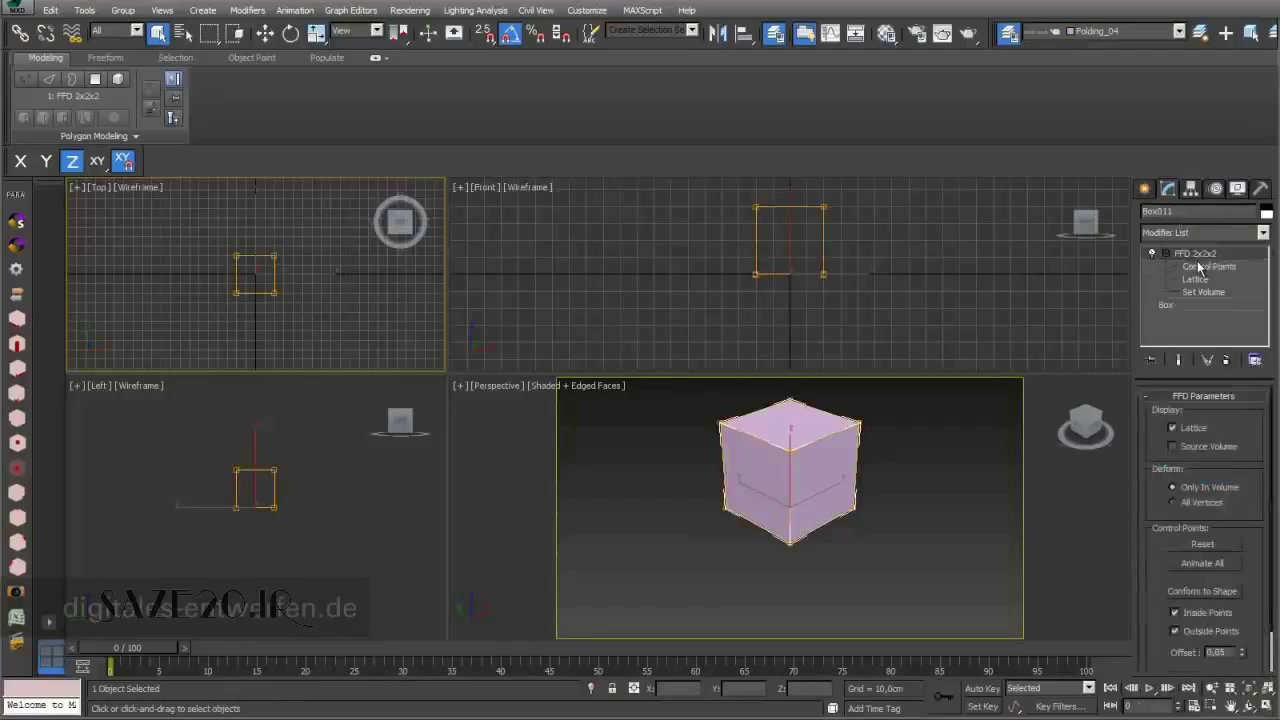
pyautogui.click(1200, 266)
pyautogui.moveTo(721, 186); pyautogui.dragTo(877, 222)
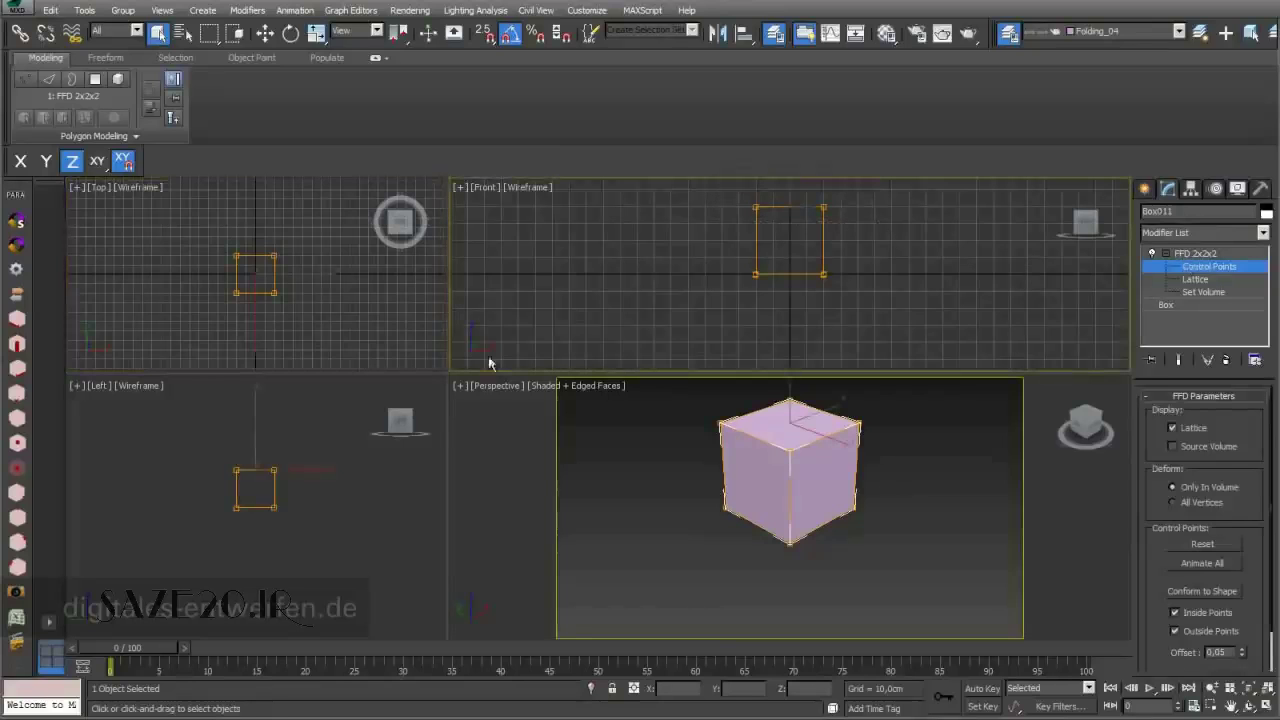
# Rotate the top FFD control points about Z to twist the cube, then exit Control Points.
pyautogui.click(268, 34)
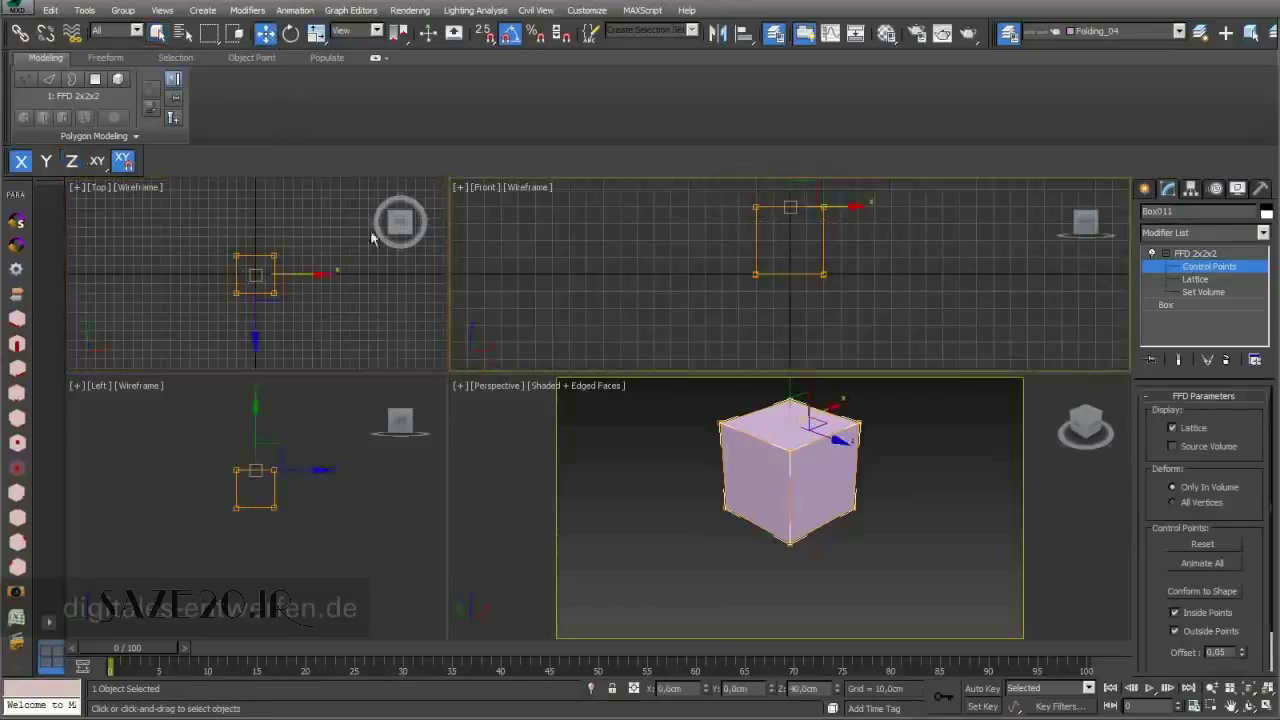
pyautogui.click(290, 34)
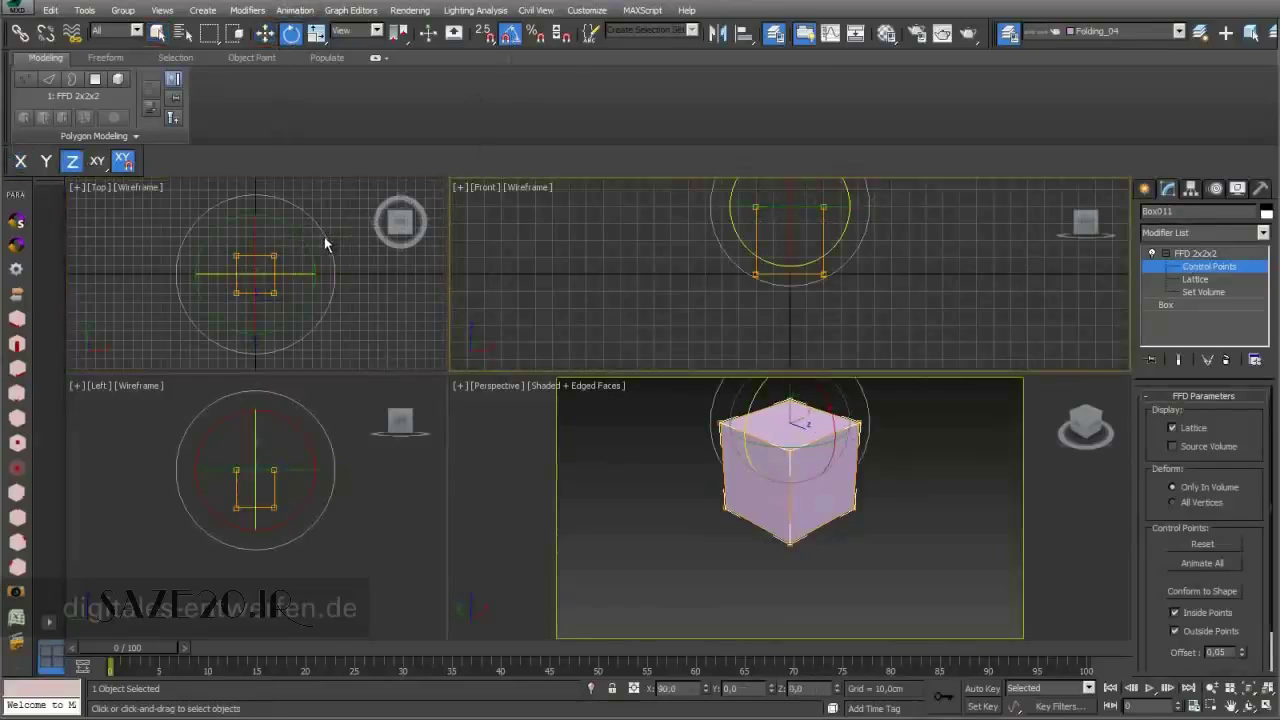
pyautogui.moveTo(322, 235); pyautogui.dragTo(323, 194)
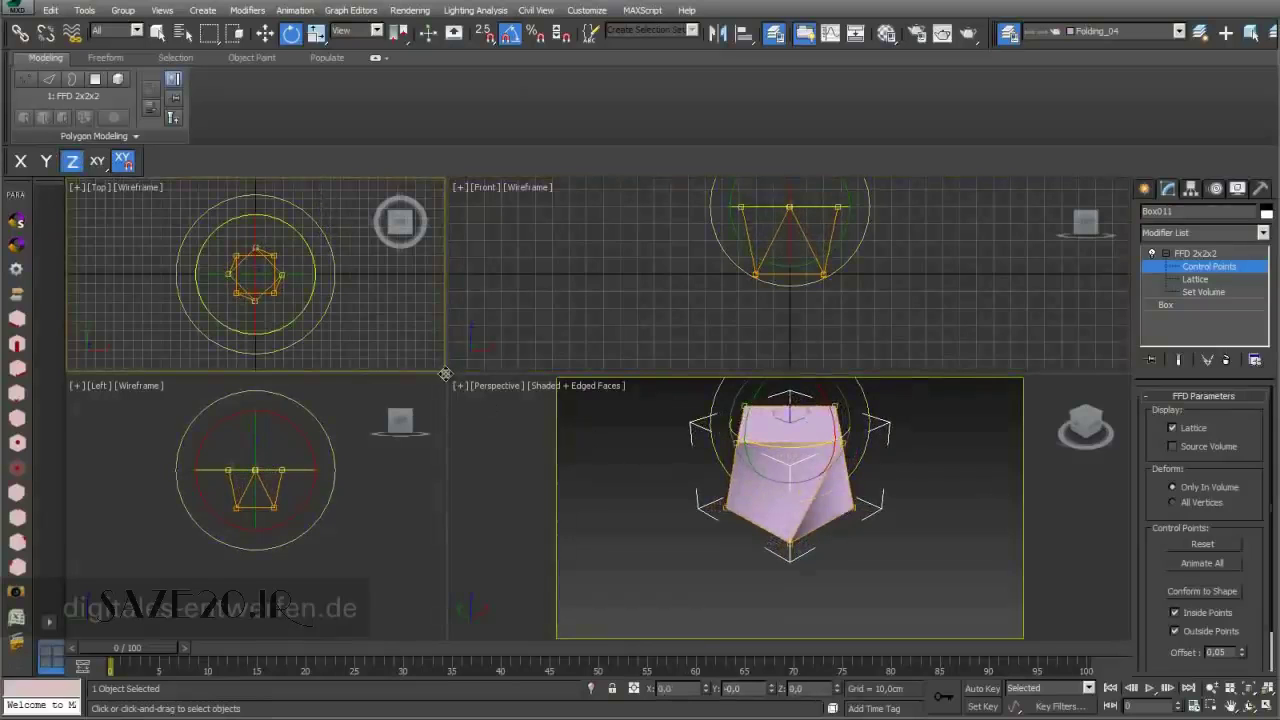
pyautogui.moveTo(445, 373); pyautogui.dragTo(296, 240)
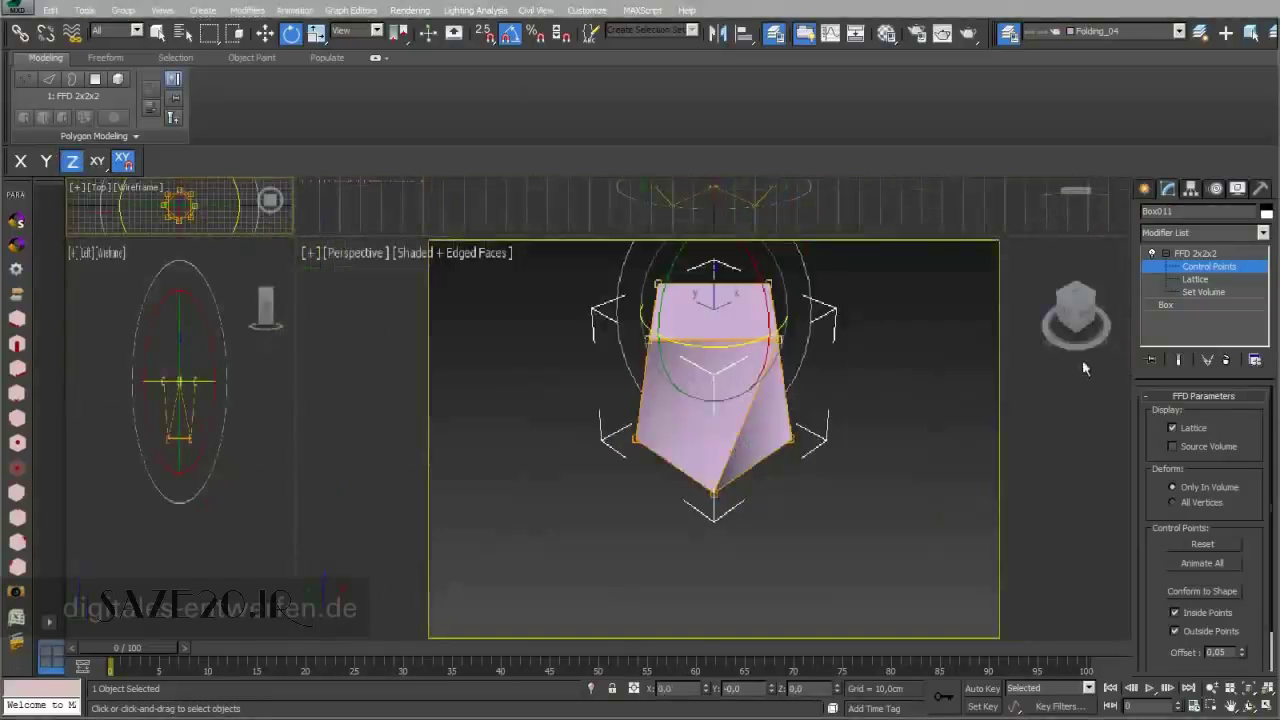
pyautogui.click(884, 445)
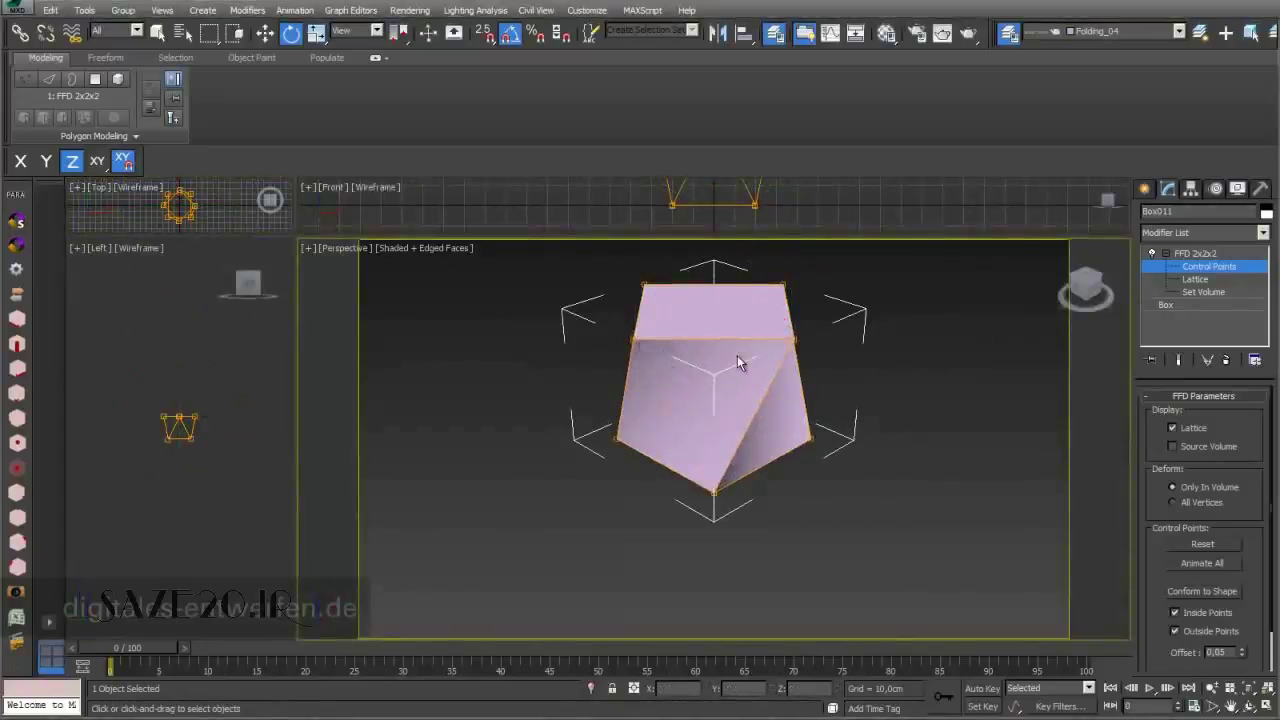
pyautogui.click(1200, 254)
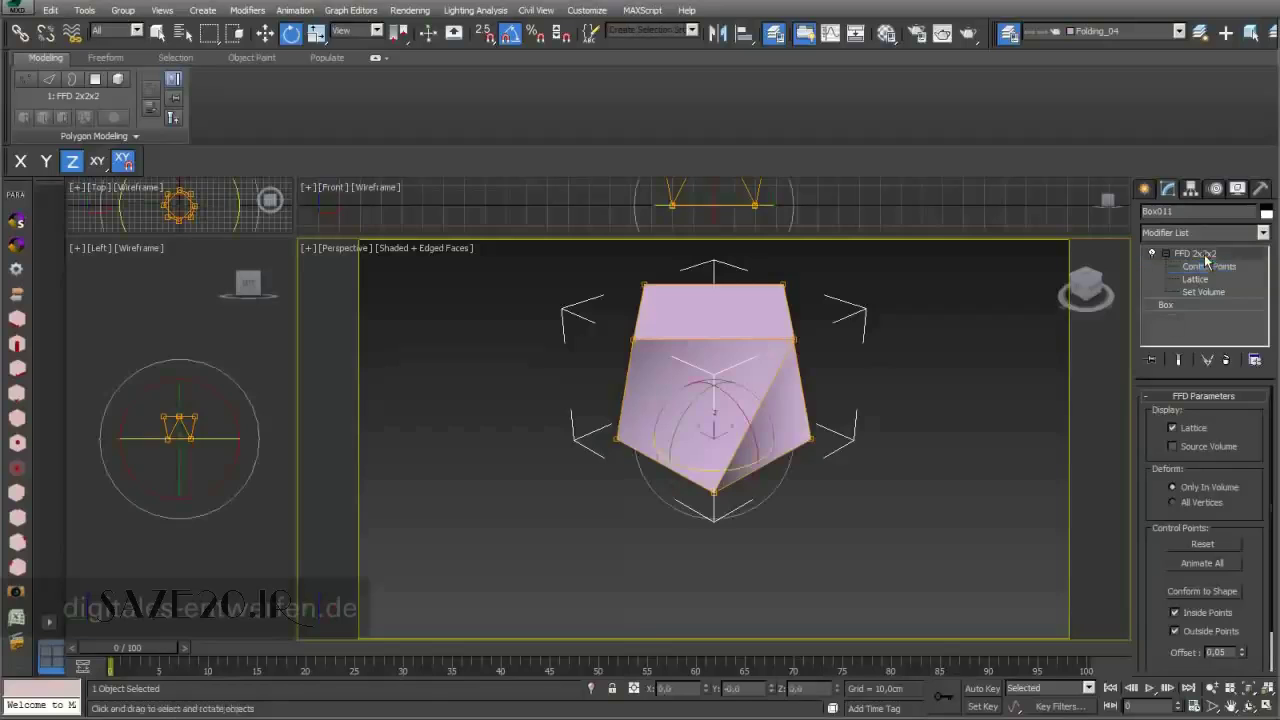
# Add an Edit Poly modifier above the FFD 2x2x2.
pyautogui.click(1262, 232)
pyautogui.scroll(-3, 1265, 275)
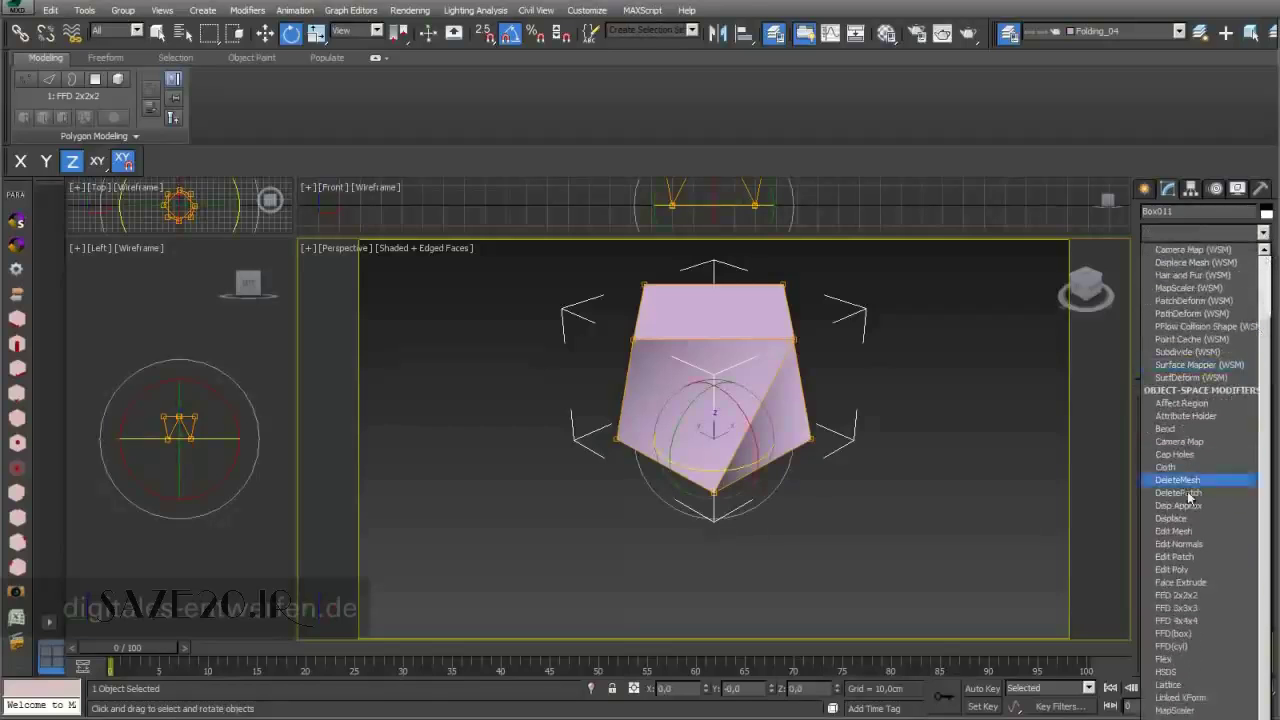
pyautogui.click(1184, 571)
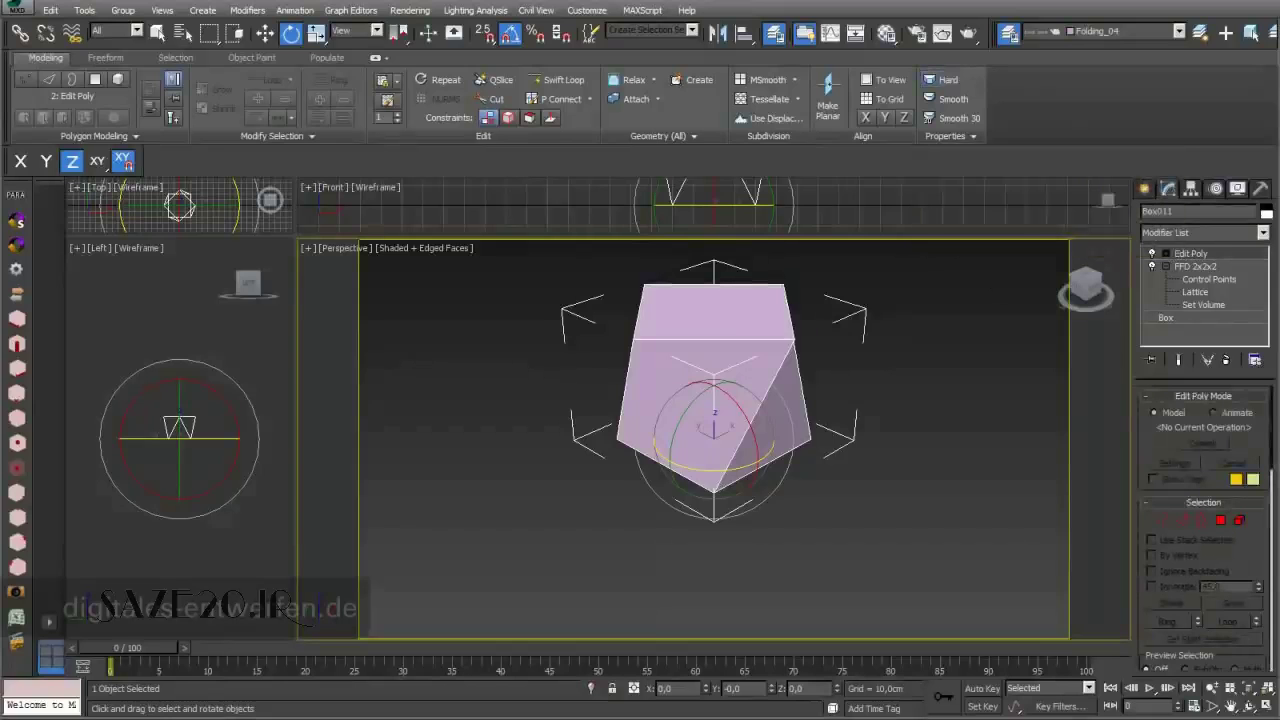
# Switch the Perspective viewport to Realistic shading and orbit to the twisted face.
pyautogui.click(1250, 708)
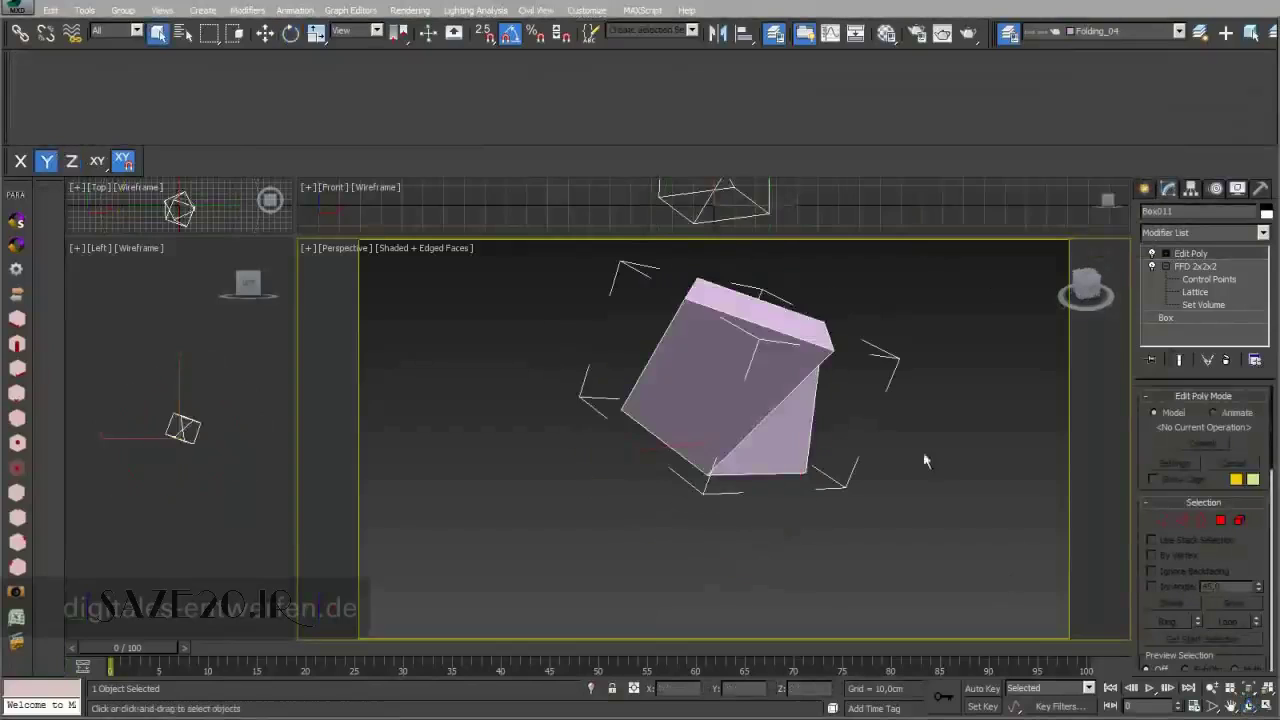
pyautogui.click(410, 249)
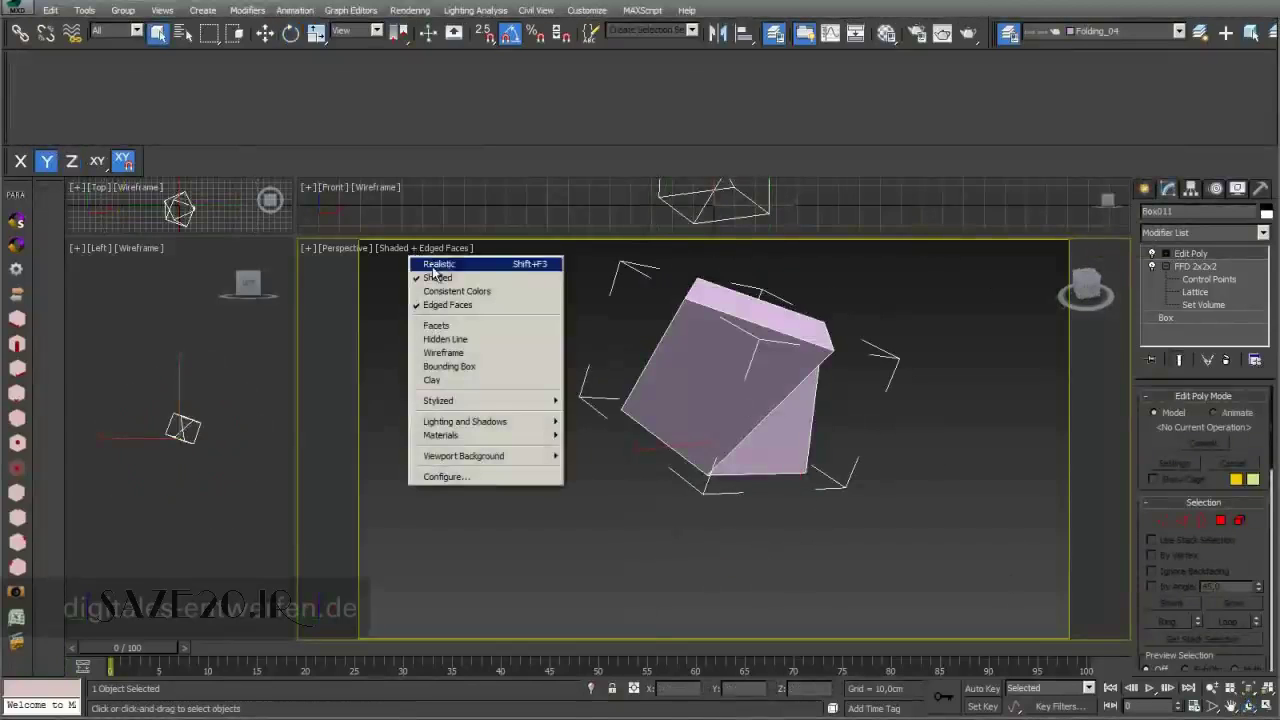
pyautogui.click(436, 265)
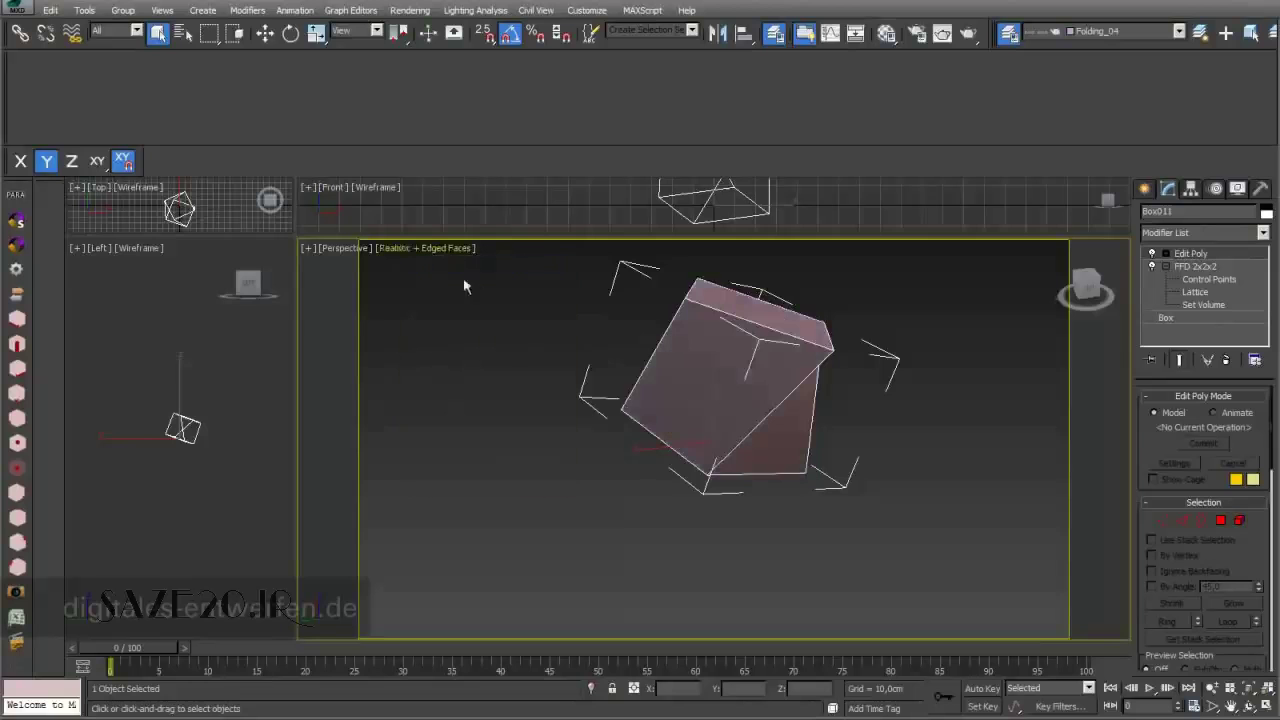
pyautogui.click(1249, 707)
pyautogui.moveTo(780, 434); pyautogui.dragTo(545, 375)
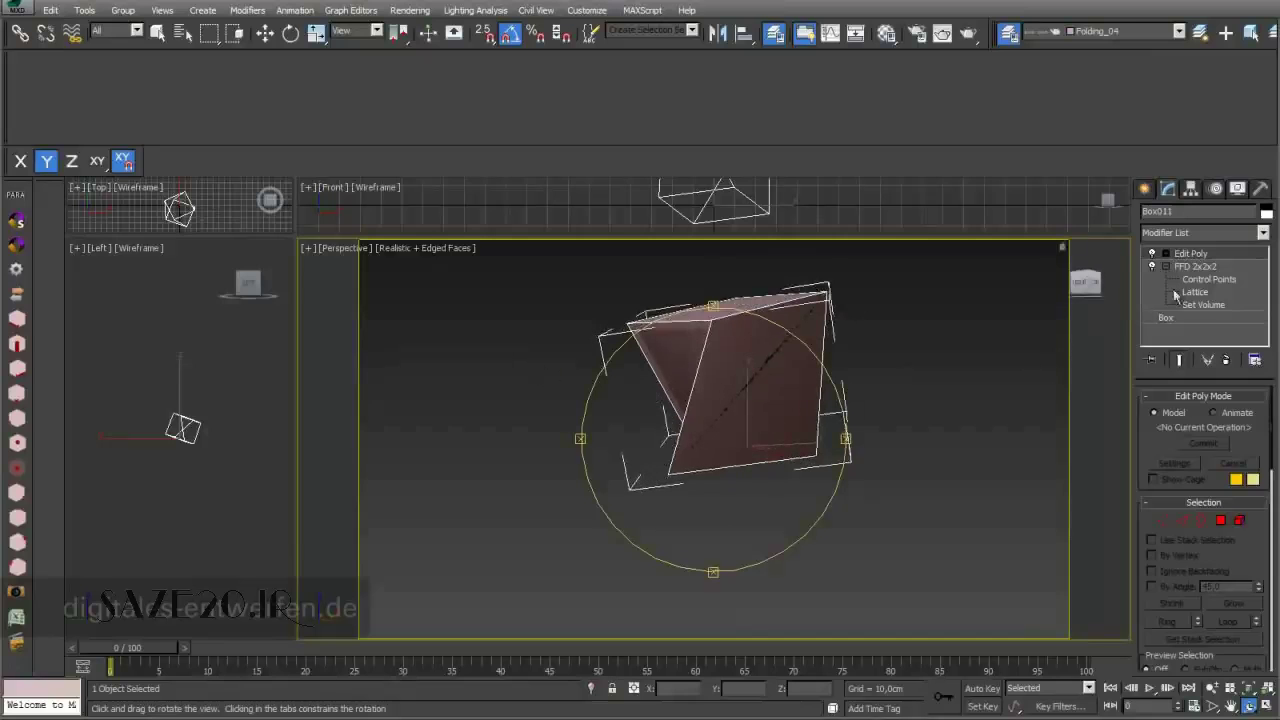
# In Edit Poly vertex level, start Cut with 2.5D snapping set to vertices.
pyautogui.click(1165, 254)
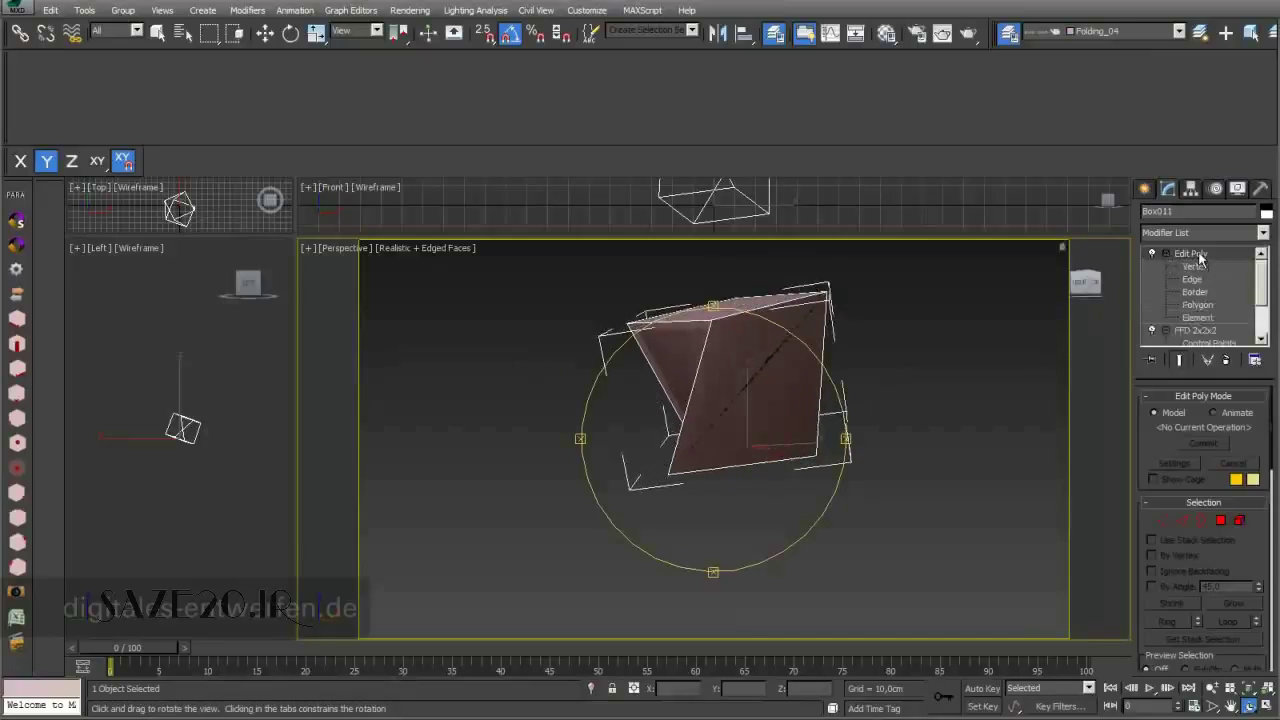
pyautogui.click(1196, 265)
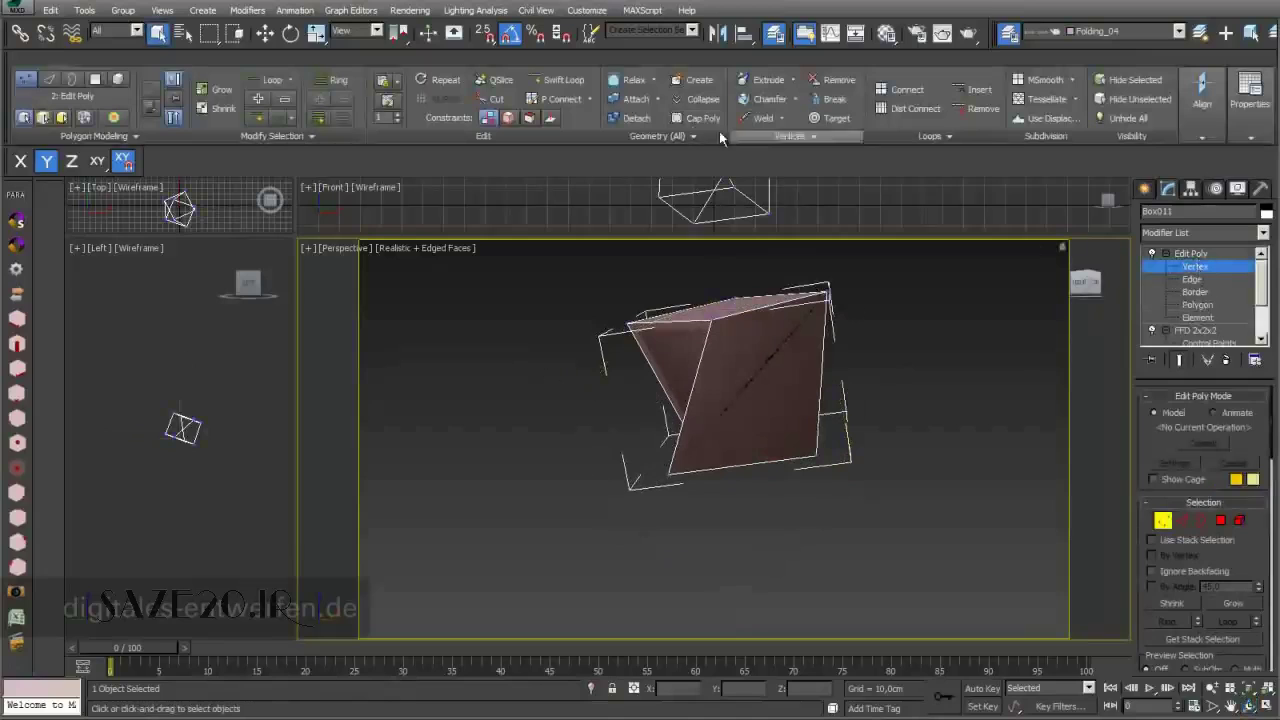
pyautogui.click(496, 98)
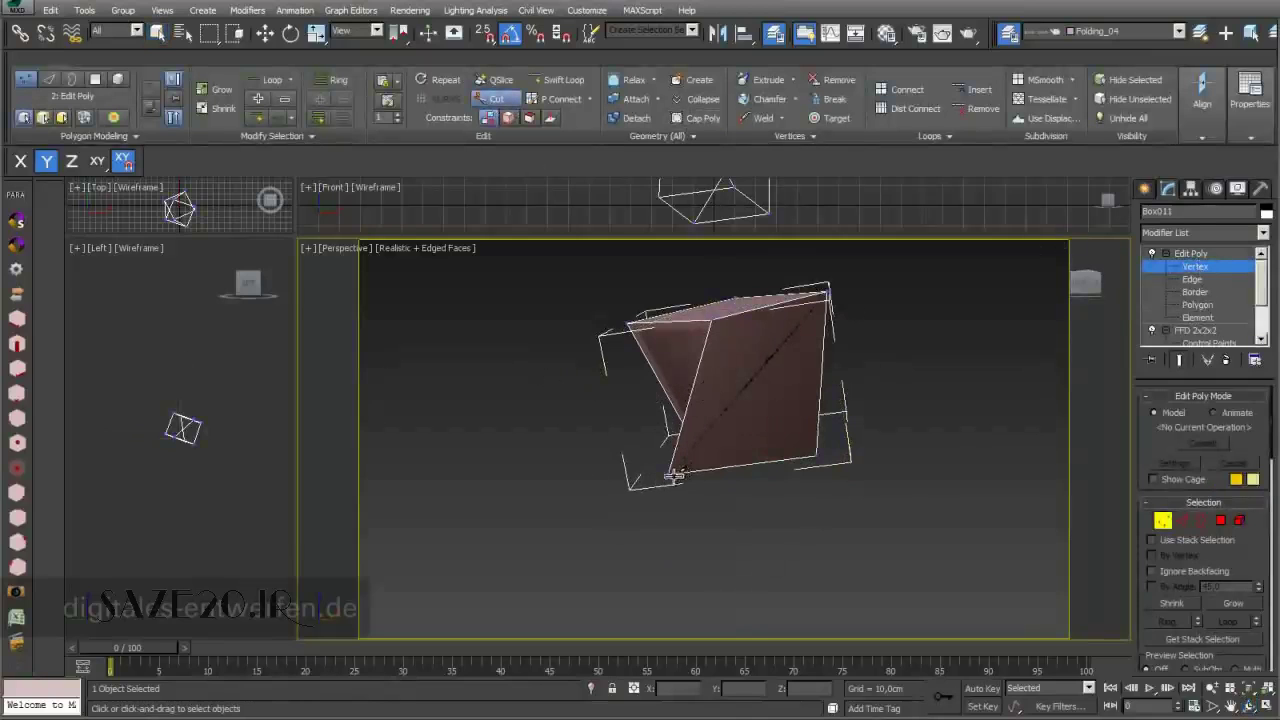
pyautogui.click(489, 38)
pyautogui.rightClick(489, 38)
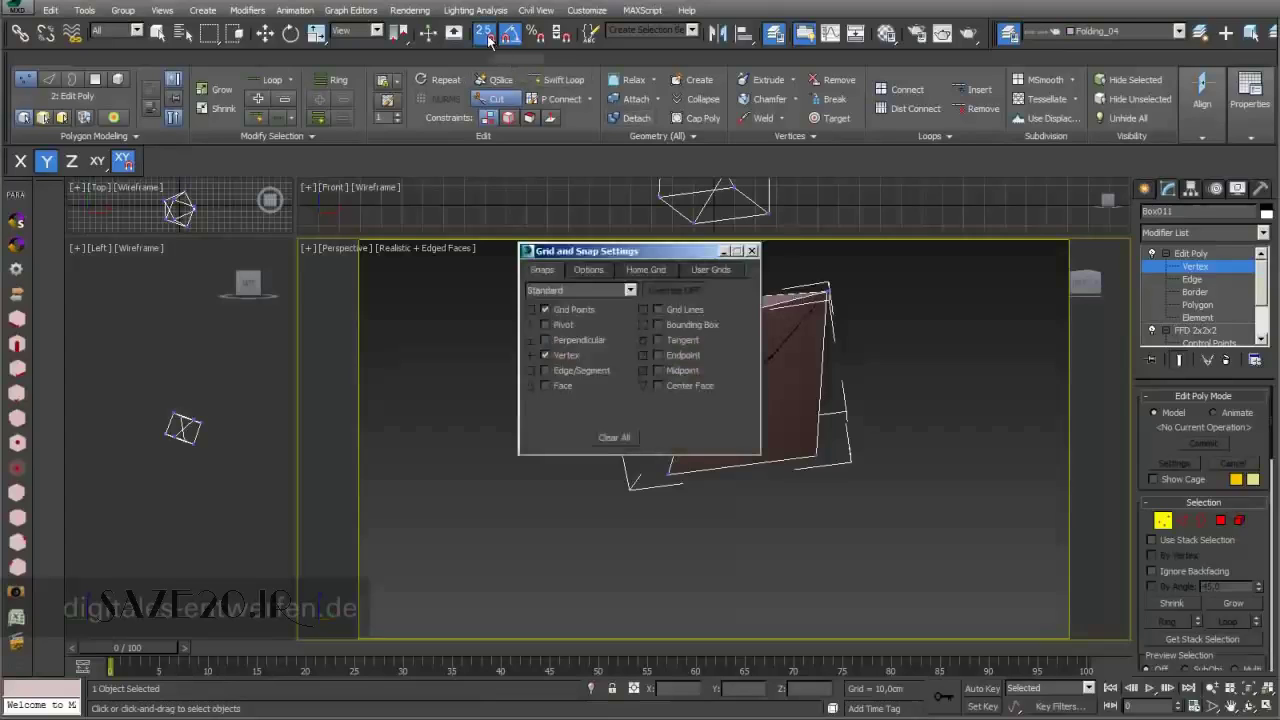
pyautogui.click(545, 355)
pyautogui.click(751, 250)
# Cut a diagonal edge from the face's bottom-left vertex to its top-right vertex.
pyautogui.click(680, 463)
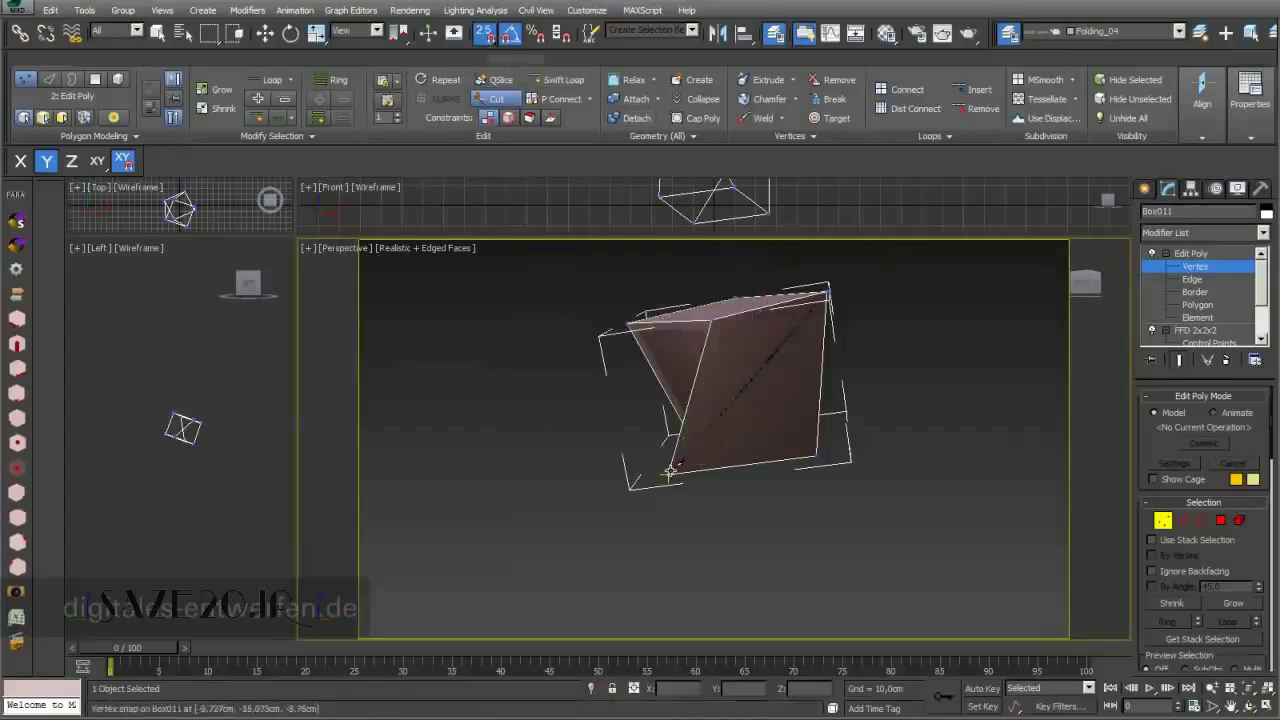
pyautogui.click(828, 293)
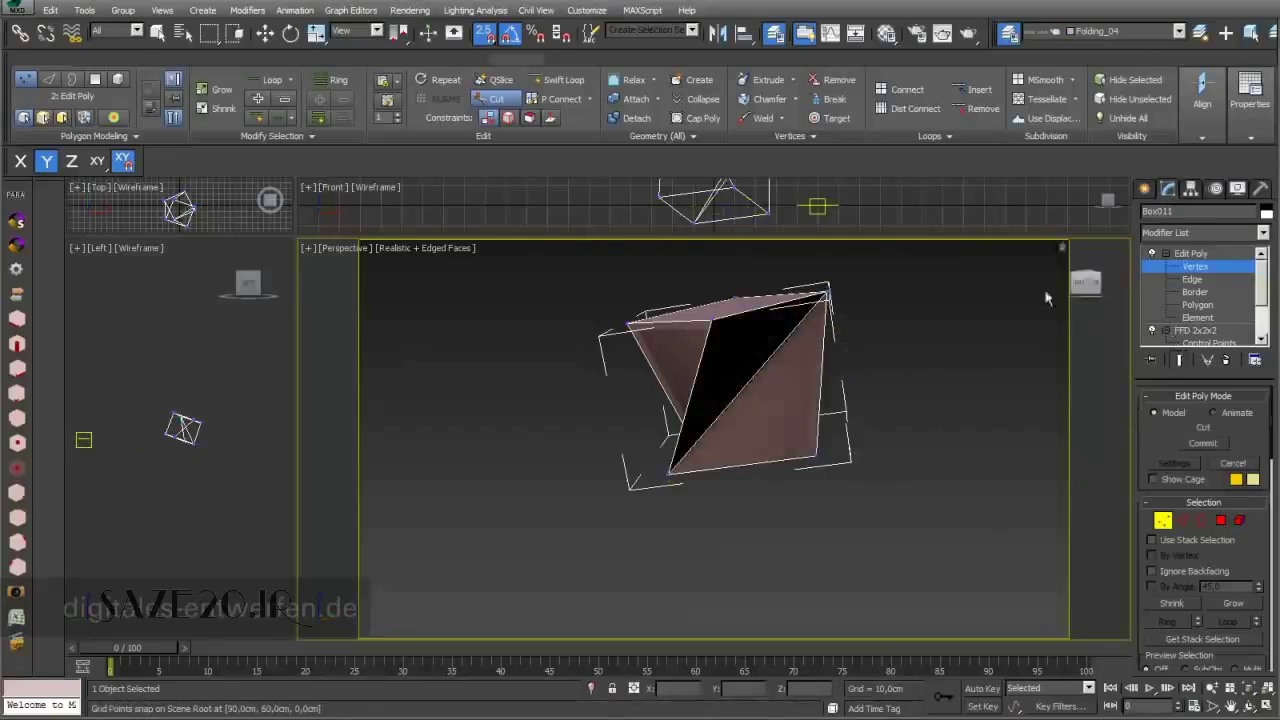
pyautogui.press('Escape')
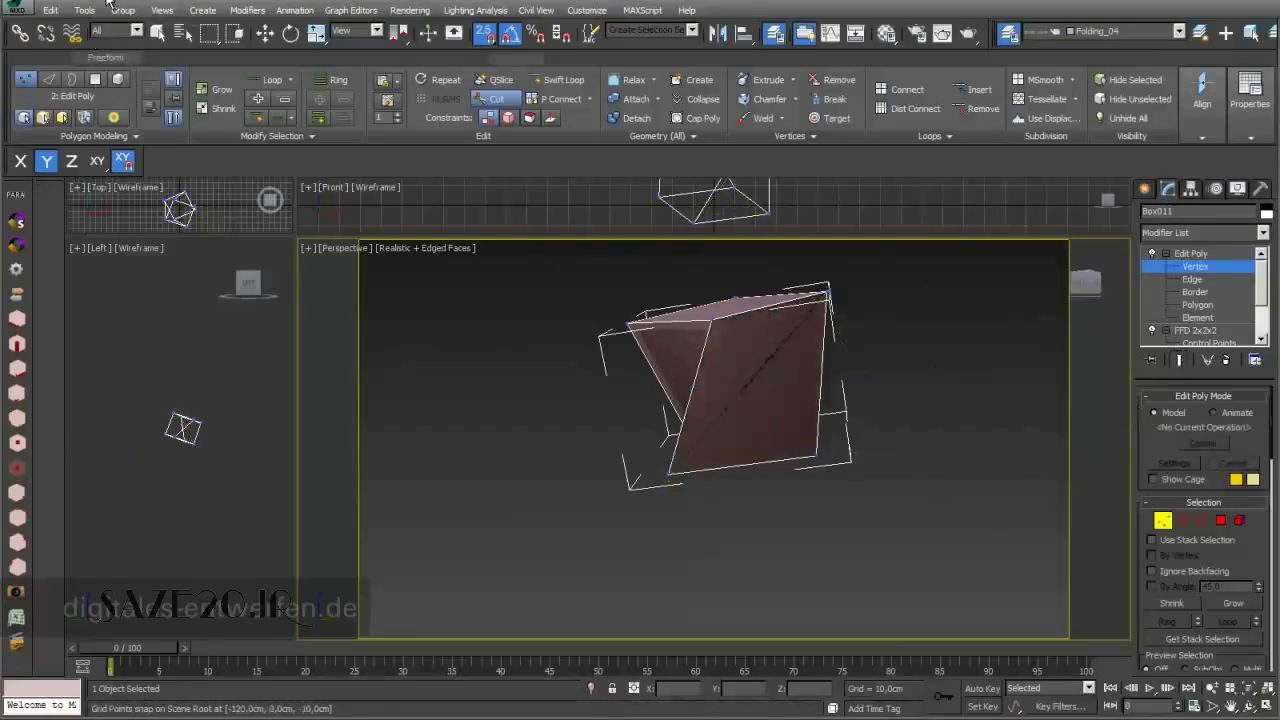
pyautogui.click(1264, 233)
pyautogui.scroll(-3, 1210, 440)
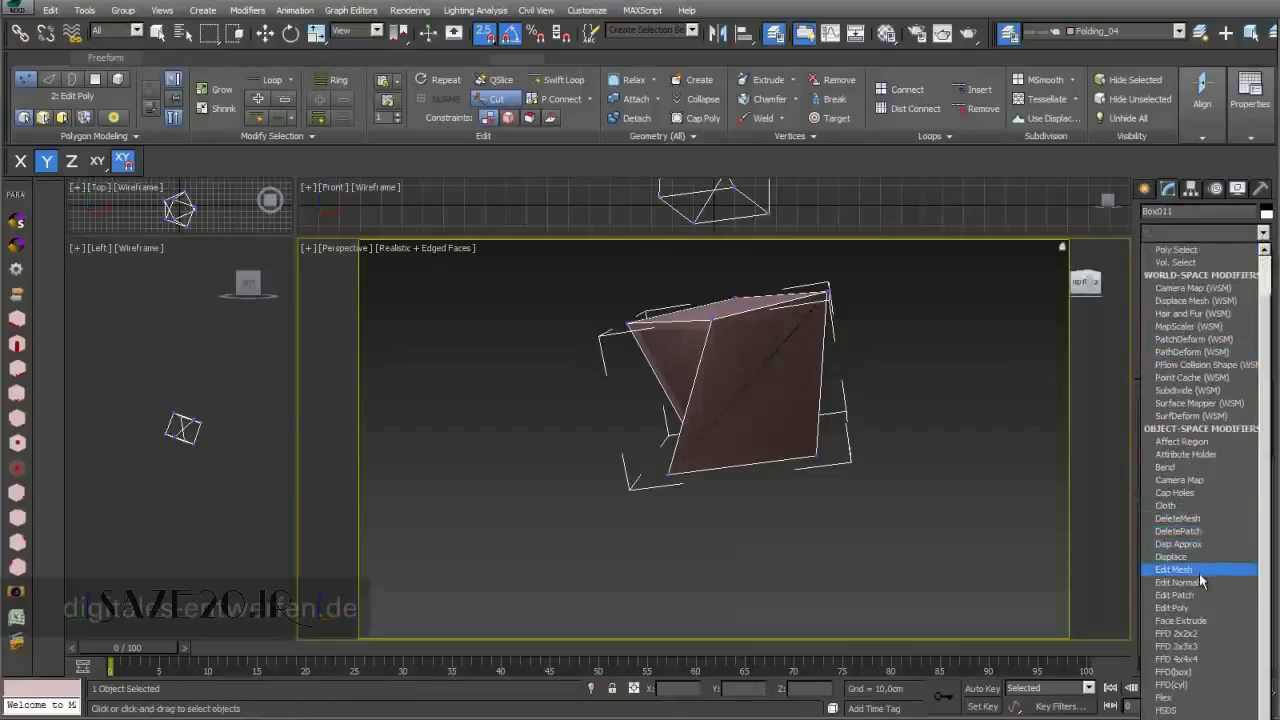
# Add an Edit Mesh modifier, select the two front triangular faces, then clear the selection.
pyautogui.click(1204, 569)
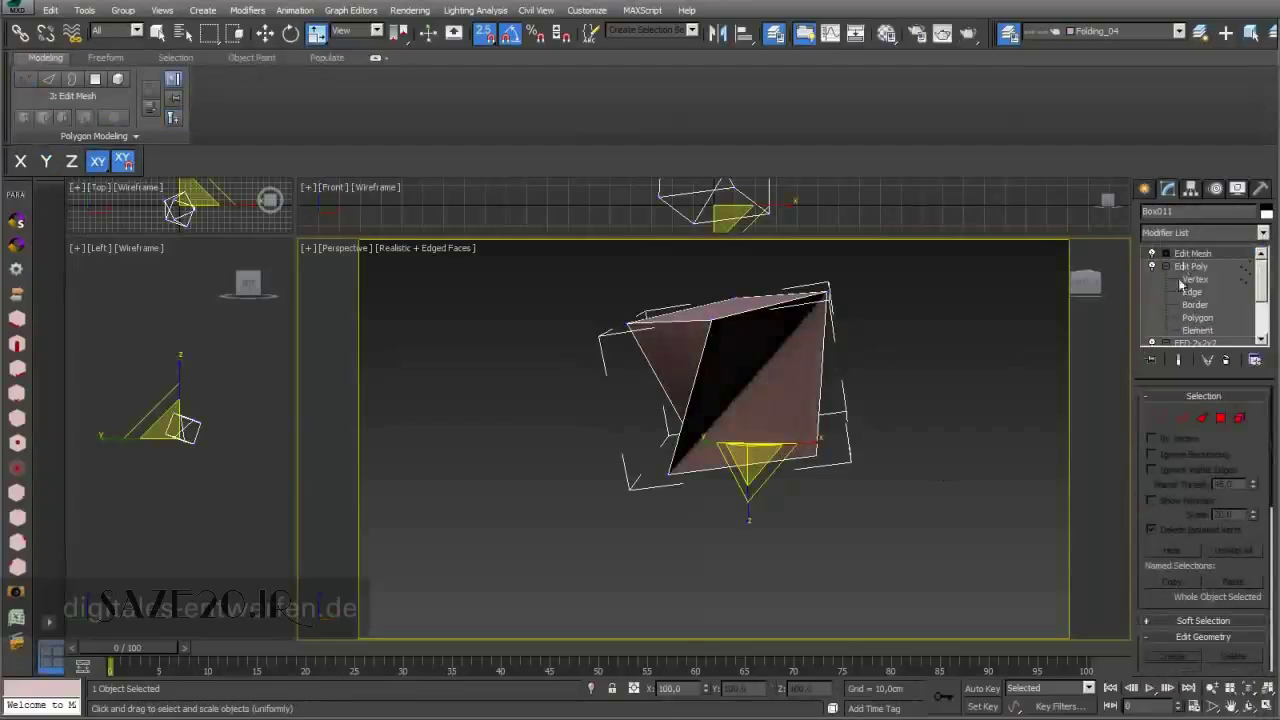
pyautogui.click(1165, 255)
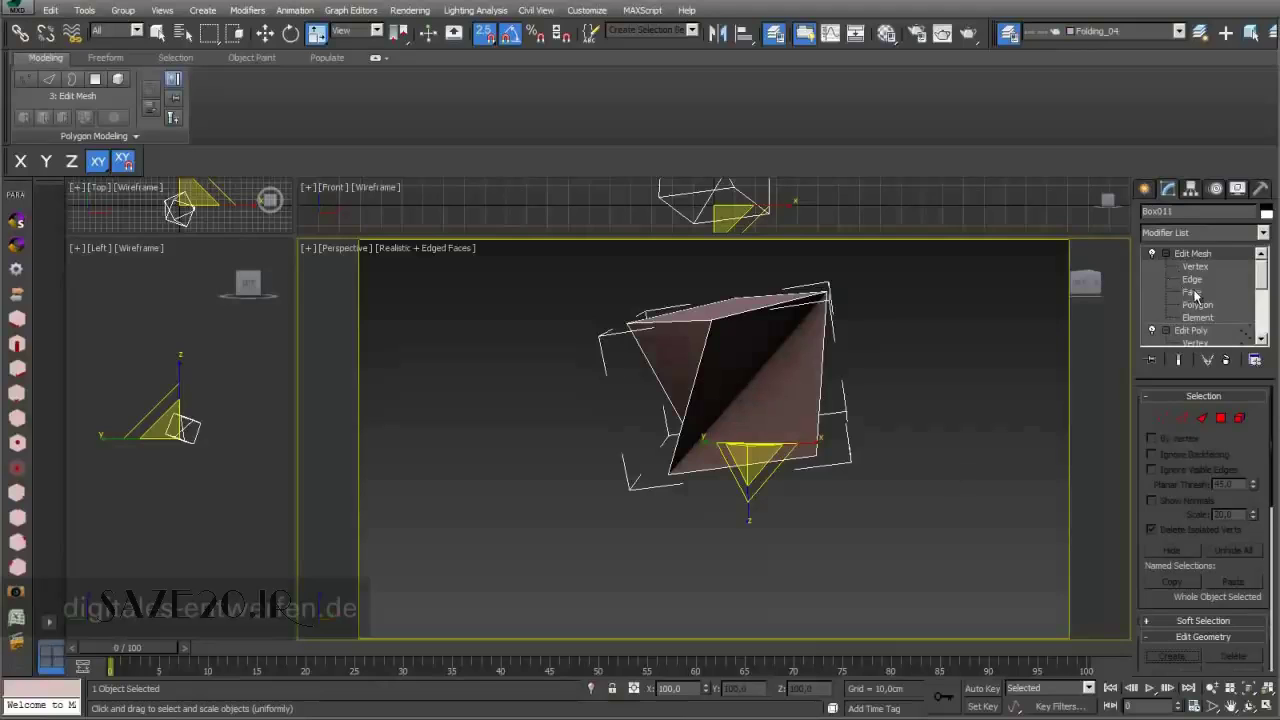
pyautogui.click(1196, 294)
pyautogui.click(726, 357)
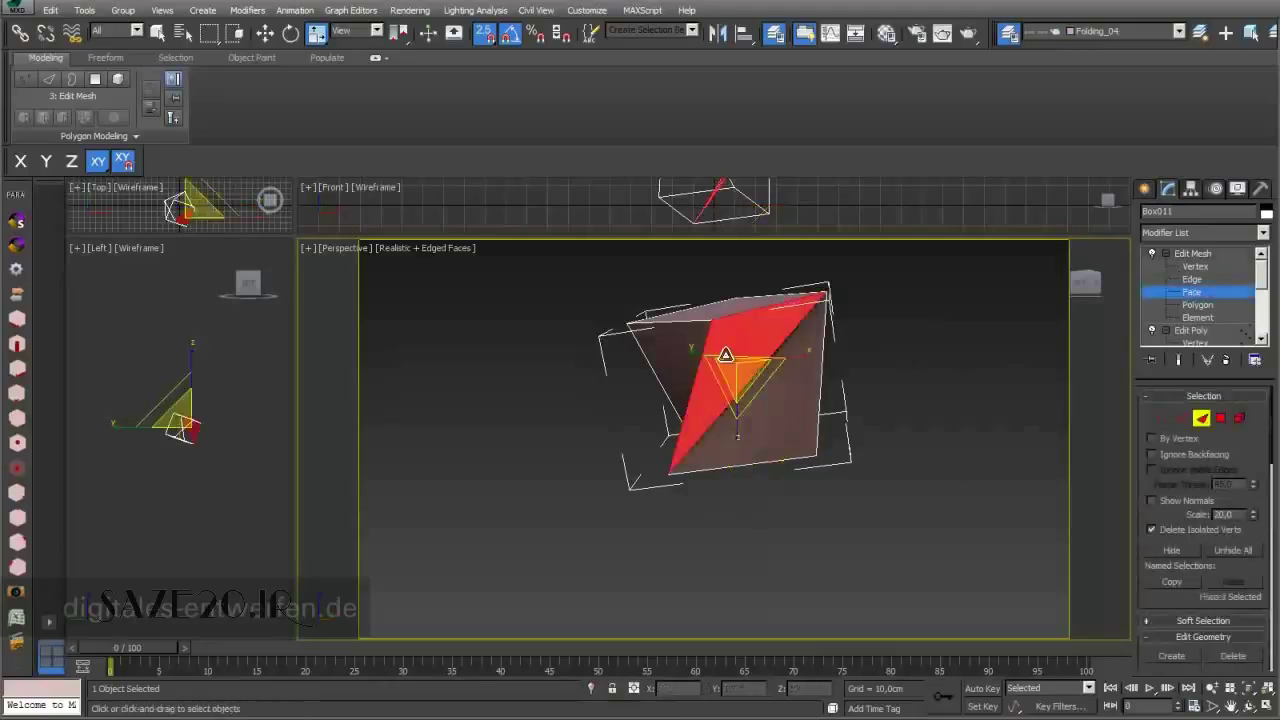
pyautogui.keyDown('ctrl'); pyautogui.click(777, 405); pyautogui.keyUp('ctrl')
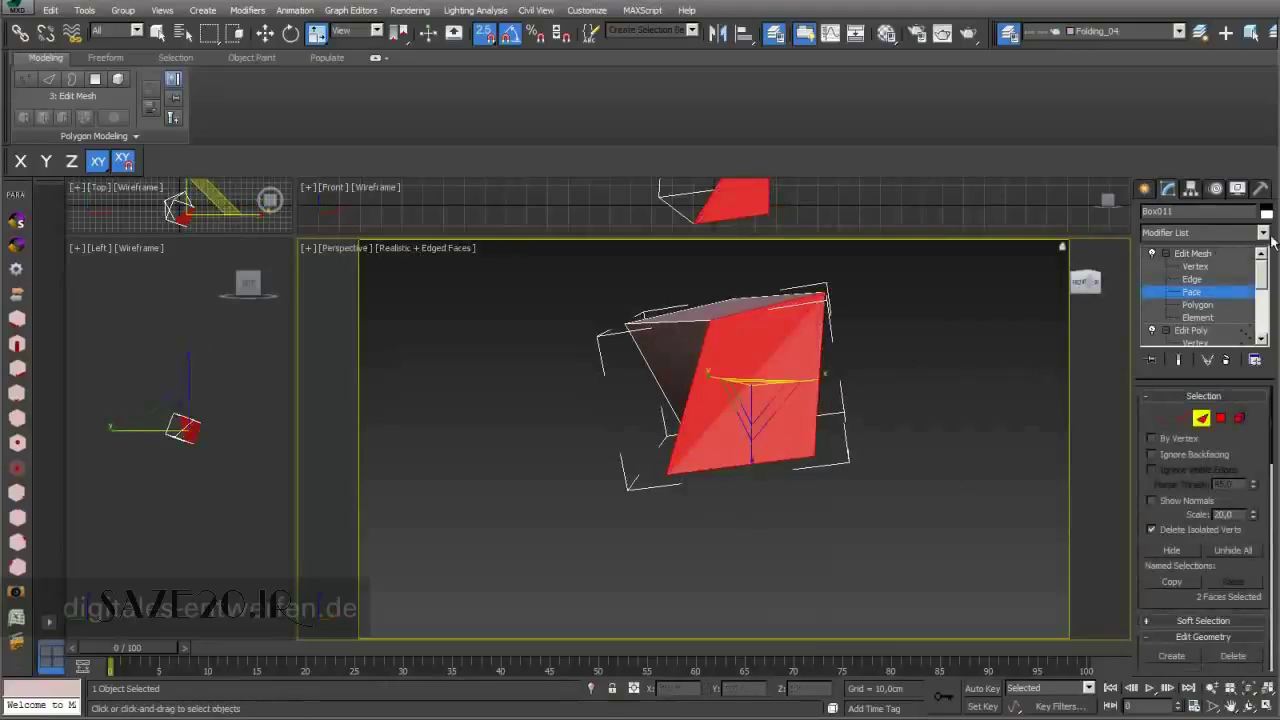
pyautogui.hotkey('ctrl', 'd')
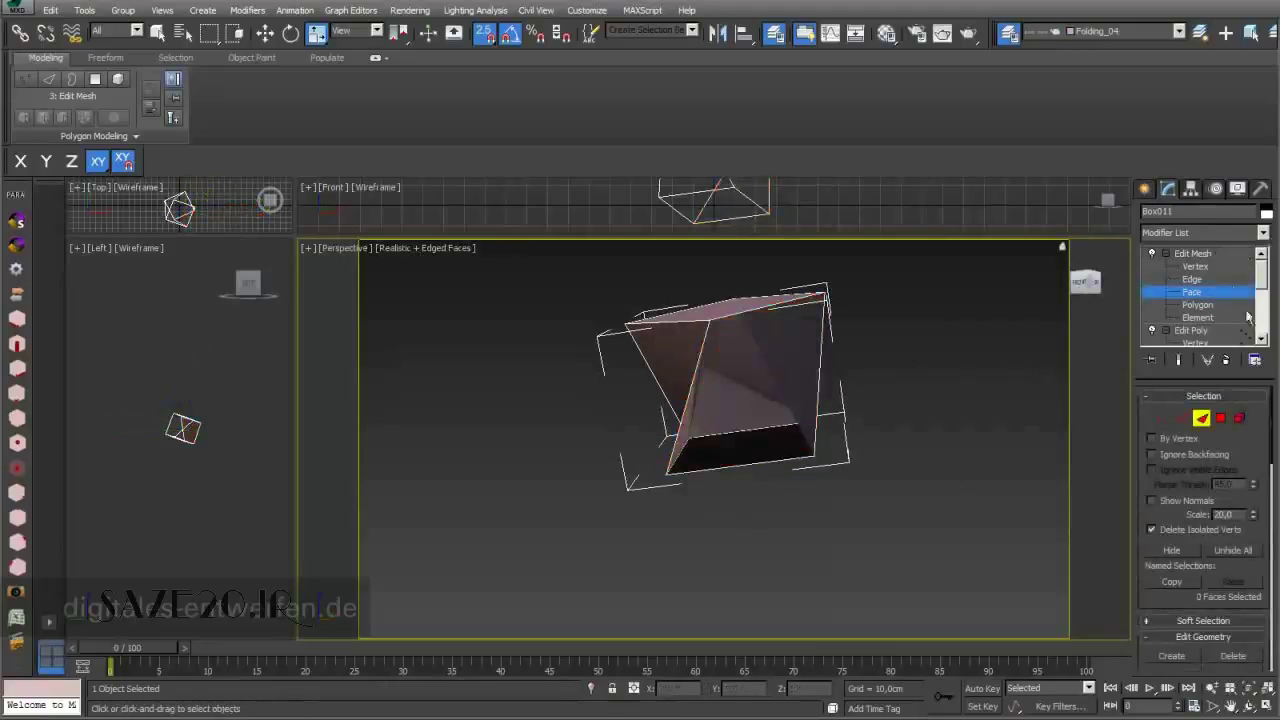
# Return Edit Mesh to top level and orbit the view around the box.
pyautogui.click(1249, 706)
pyautogui.moveTo(770, 415); pyautogui.dragTo(775, 385)
pyautogui.click(1195, 255)
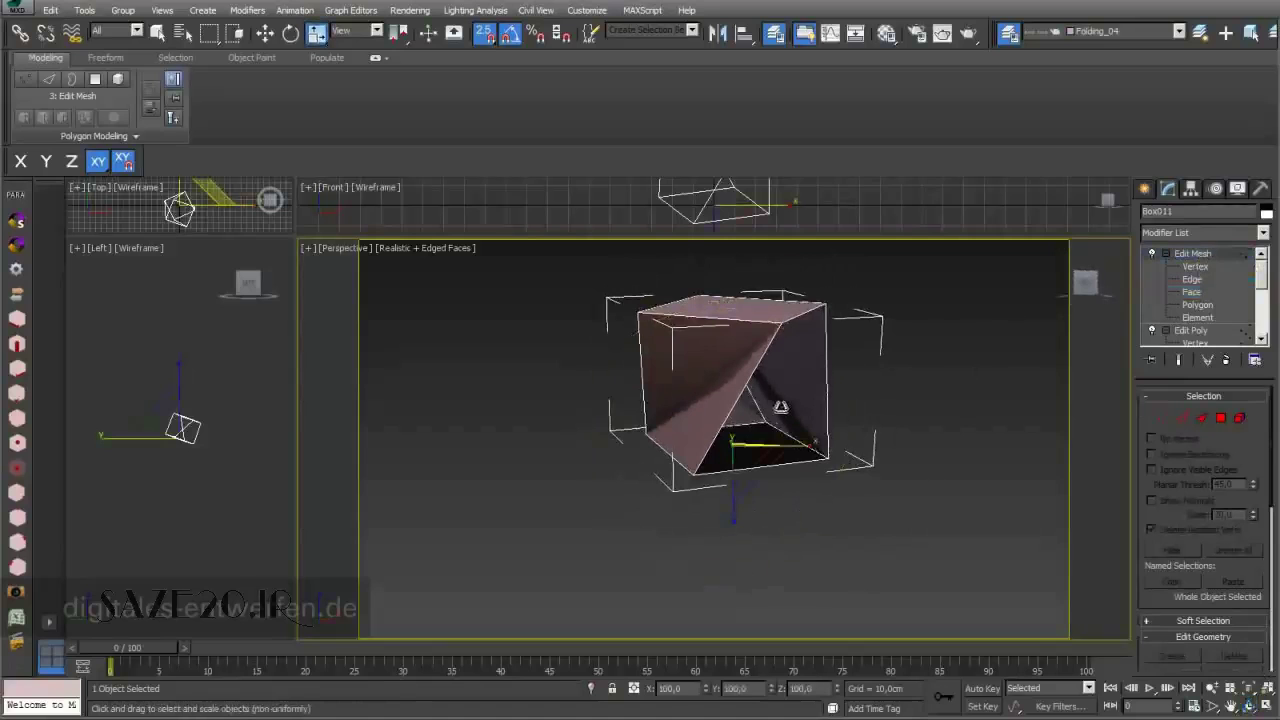
pyautogui.click(1249, 706)
pyautogui.moveTo(779, 414); pyautogui.dragTo(851, 418)
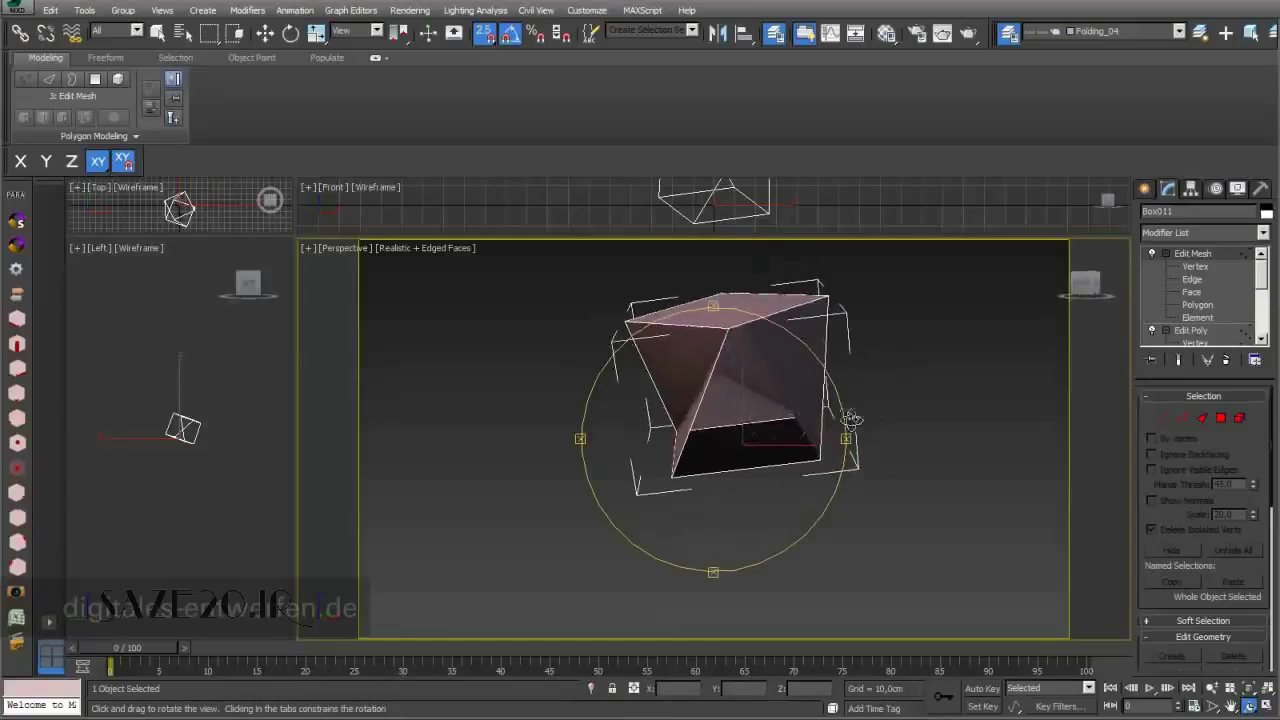
# Add a Shell modifier on top of Edit Mesh.
pyautogui.click(1263, 232)
pyautogui.scroll(-5, 1260, 440)
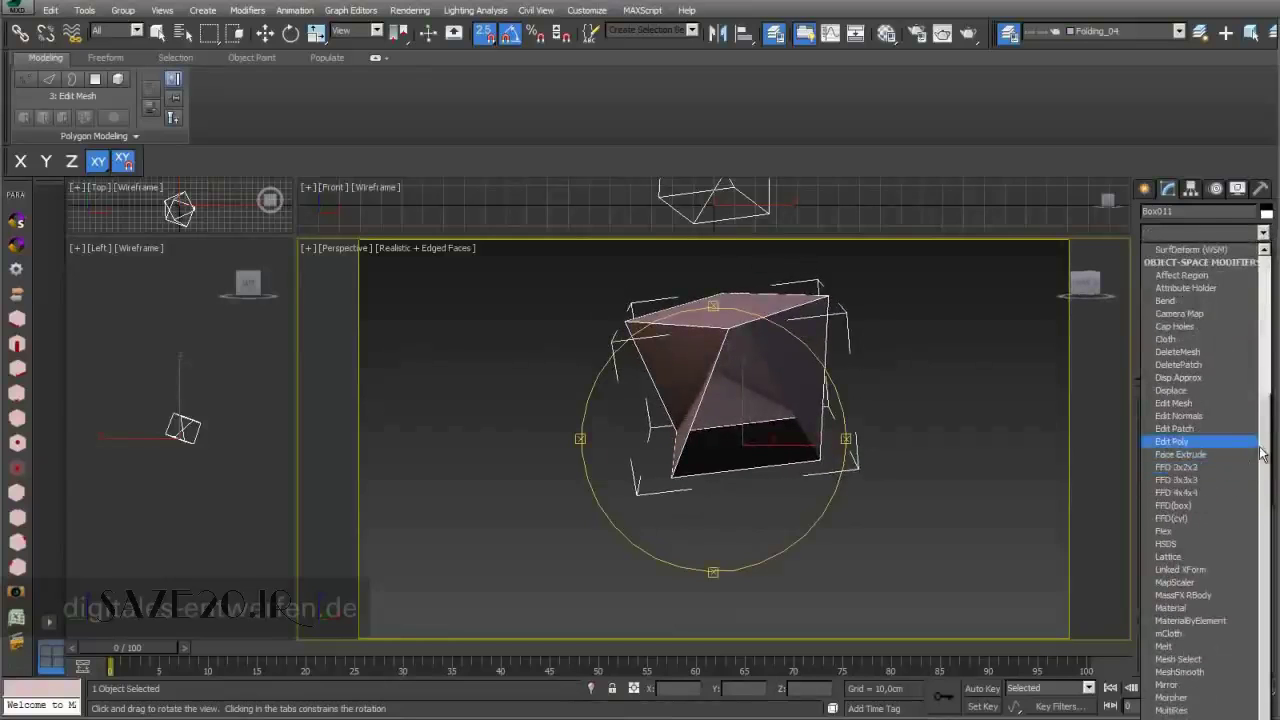
pyautogui.scroll(-8, 1262, 455)
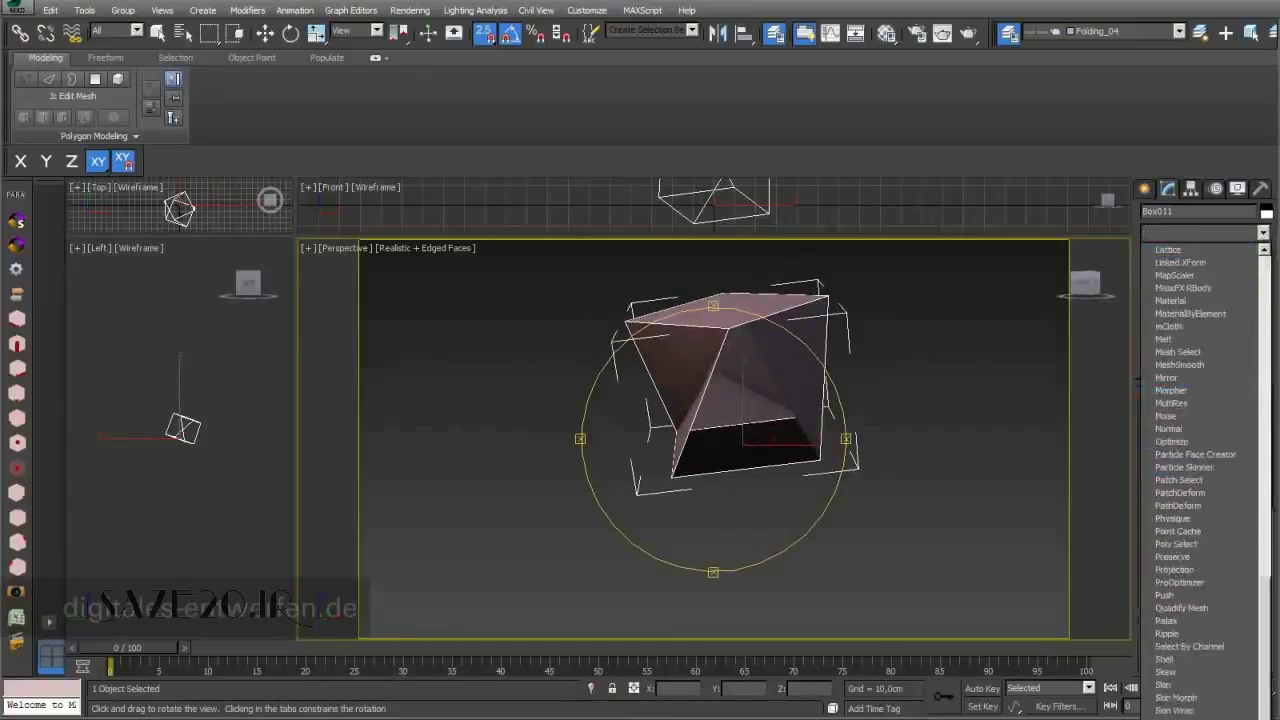
pyautogui.click(1166, 659)
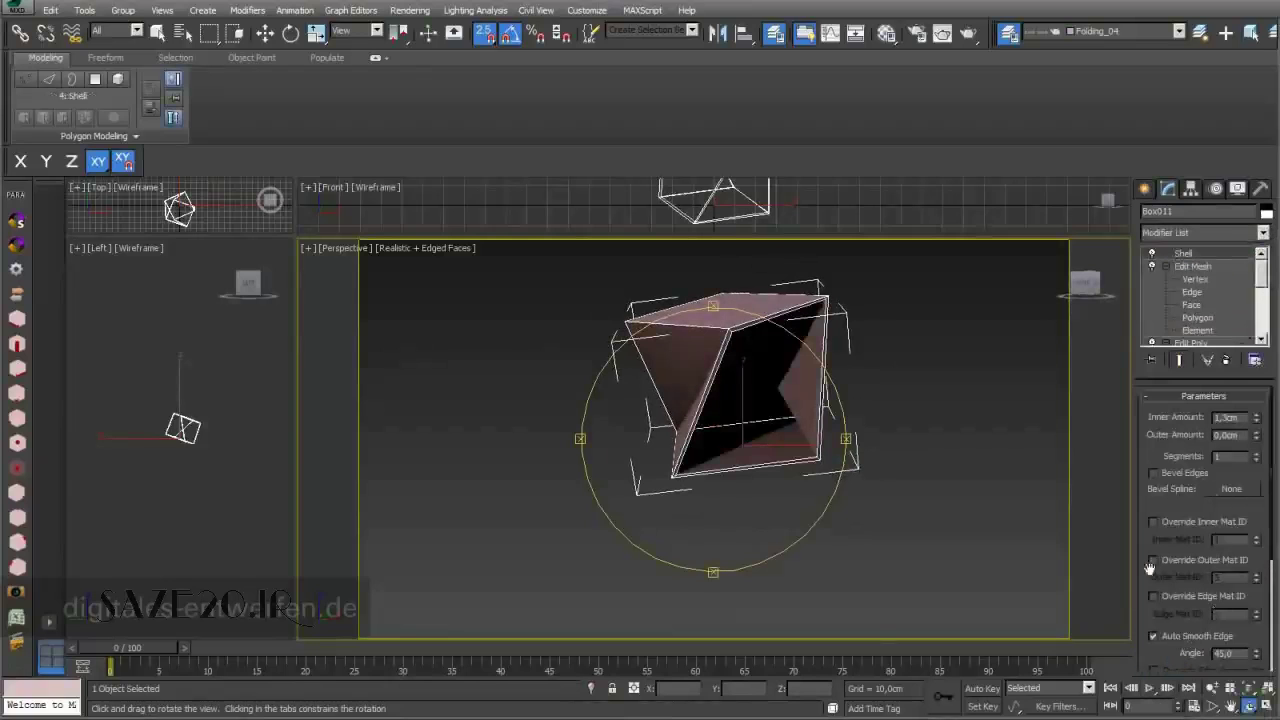
# Enable Straighten Corners and set the Shell's Inner Amount to 1,5cm.
pyautogui.scroll(-5, 1150, 560)
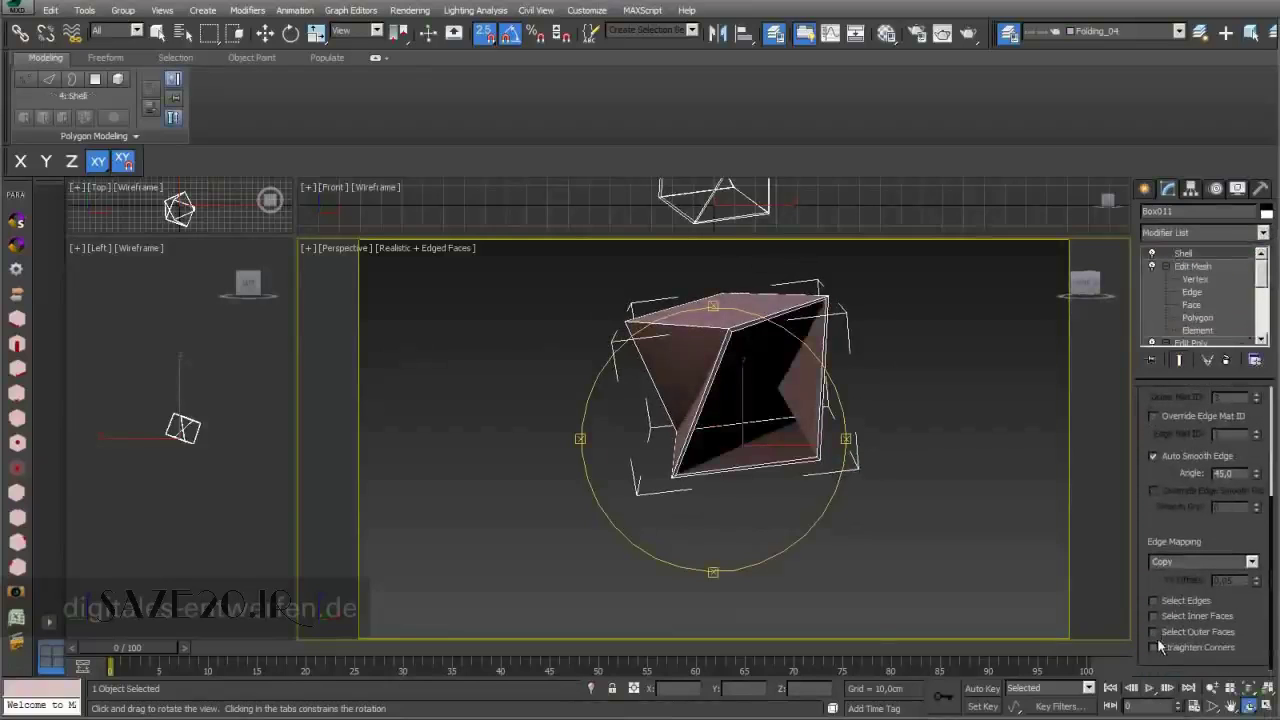
pyautogui.click(1152, 648)
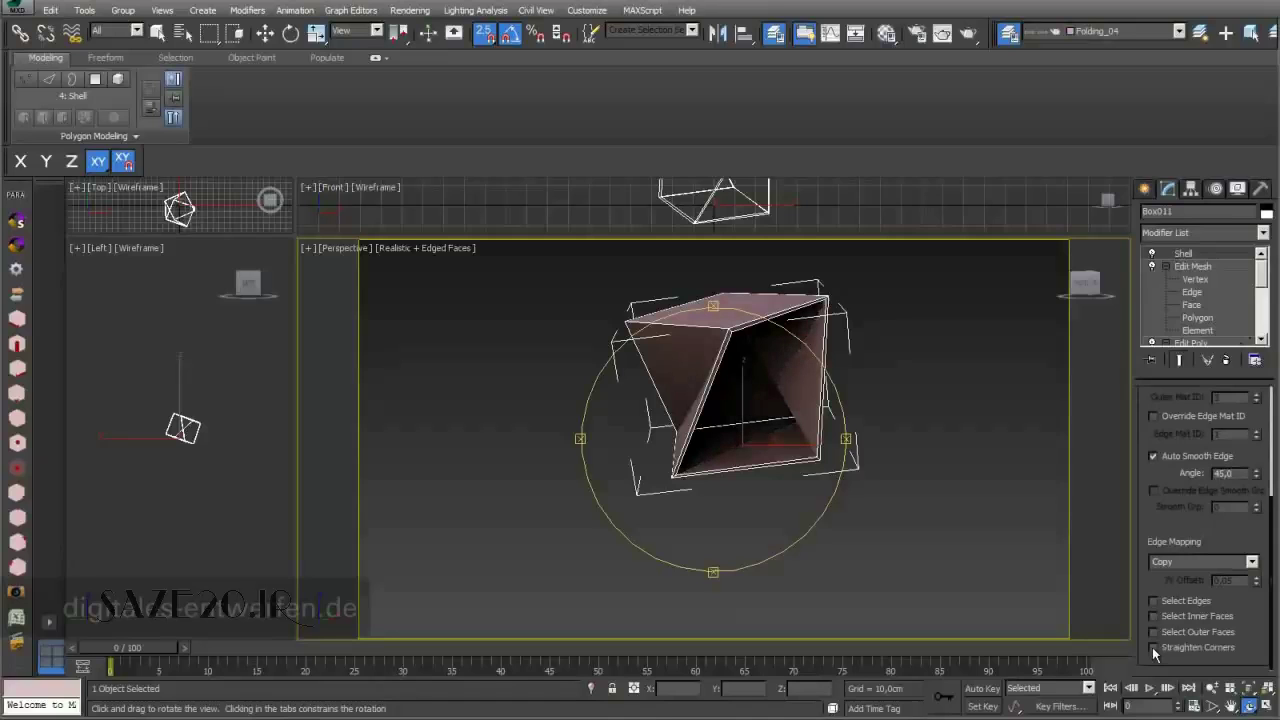
pyautogui.click(1153, 648)
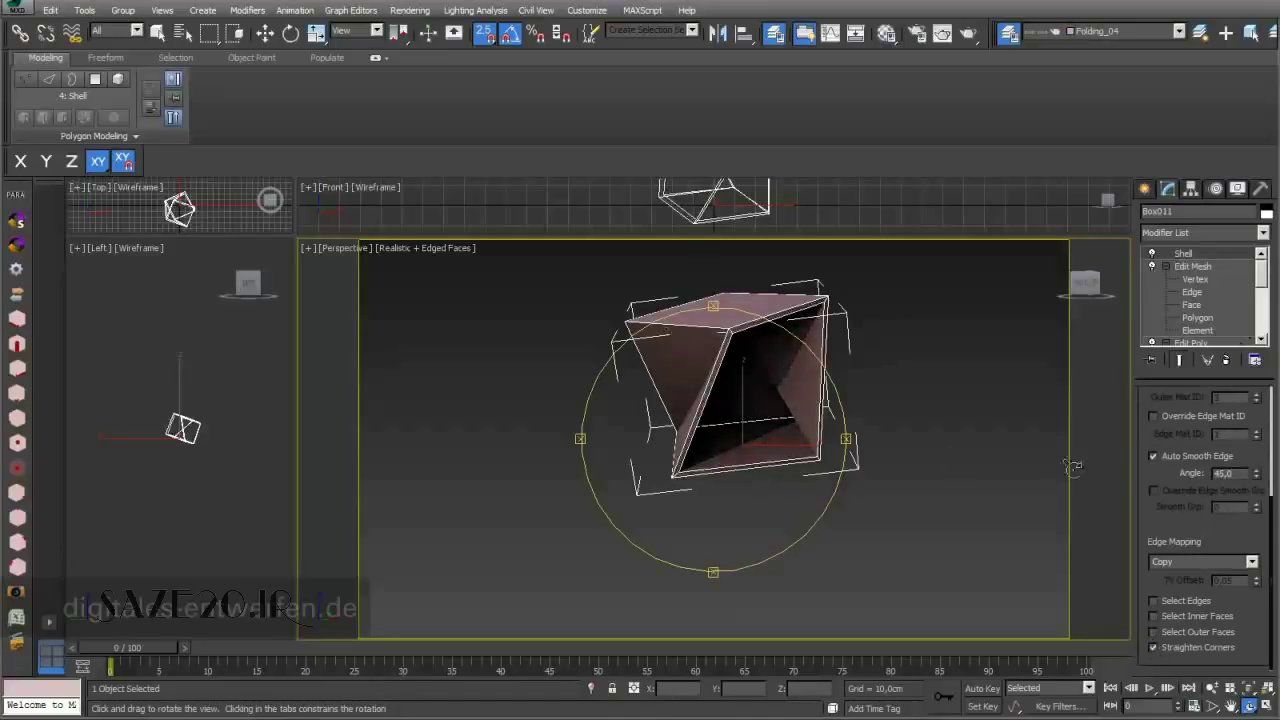
pyautogui.moveTo(1162, 402); pyautogui.dragTo(1173, 645)
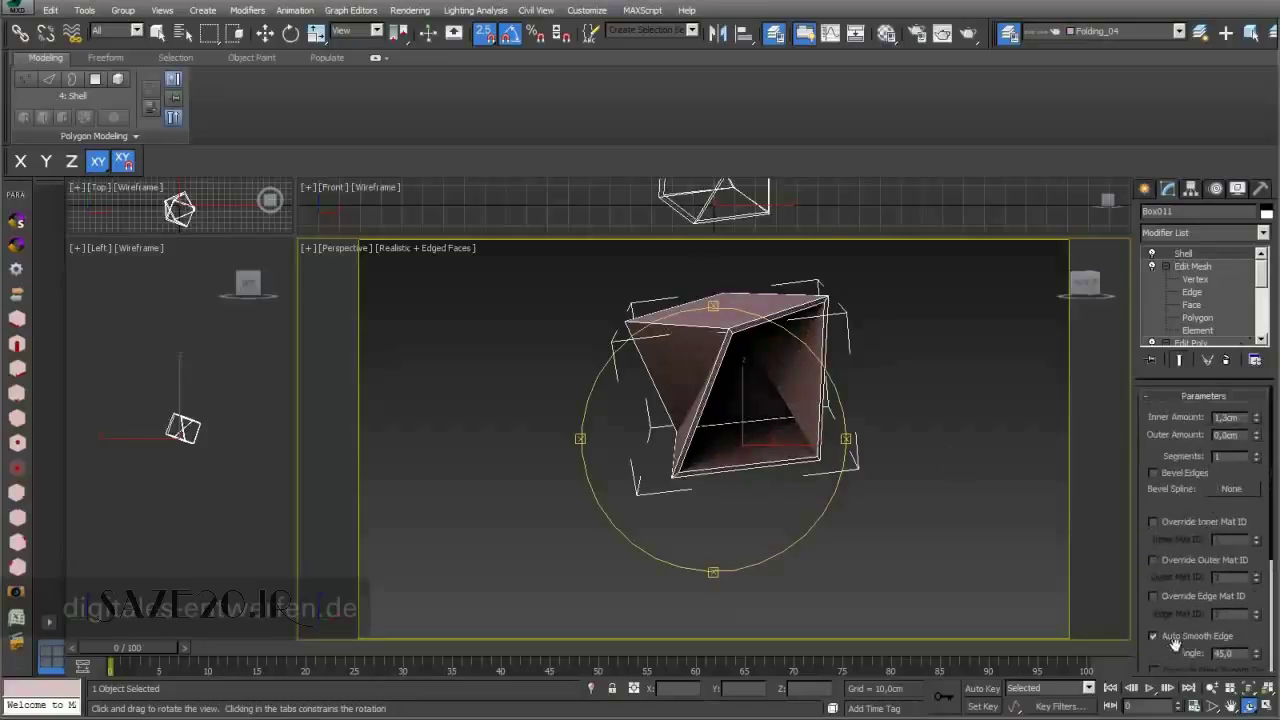
pyautogui.doubleClick(1223, 417)
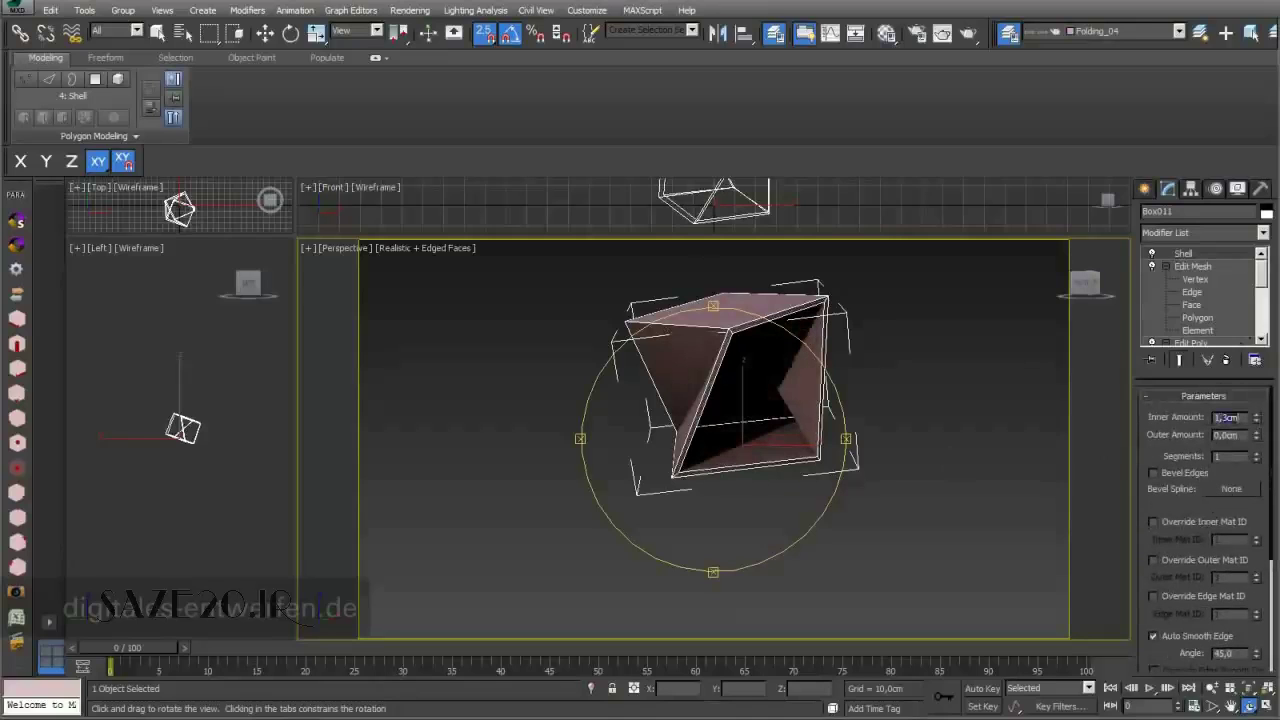
pyautogui.write('1,5')
pyautogui.press('Return')
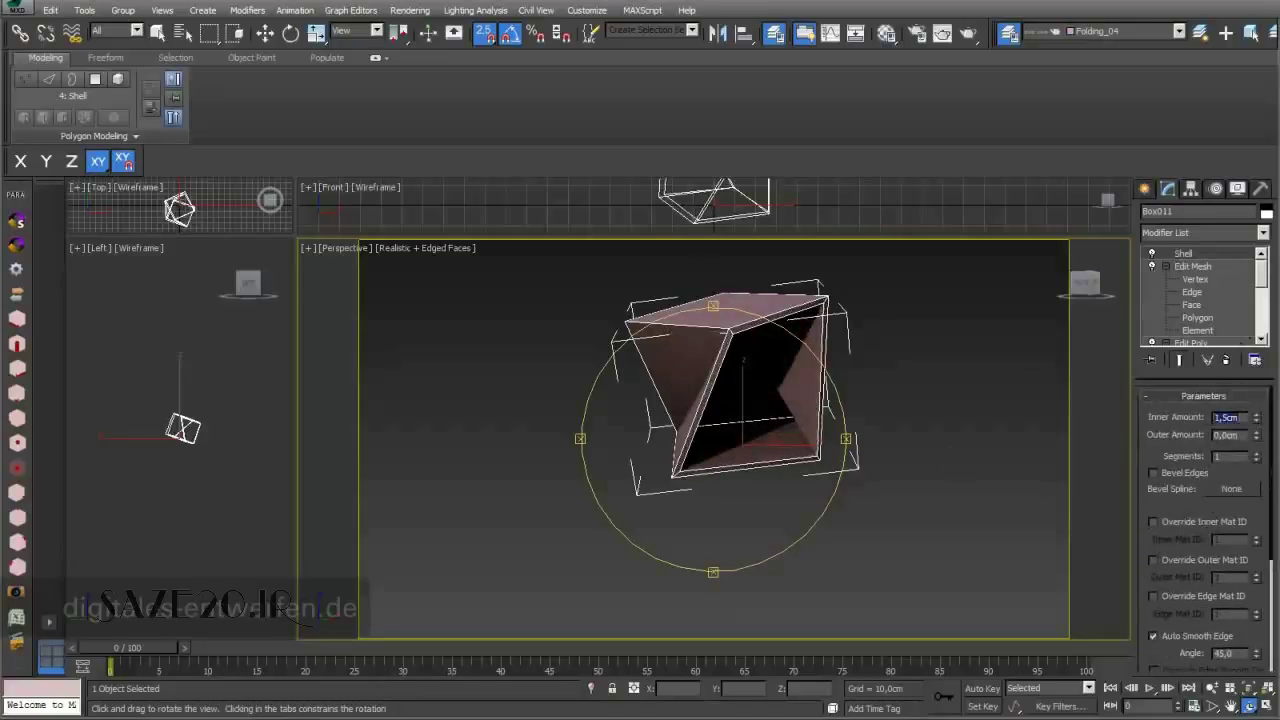
pyautogui.scroll(5, 642, 435)
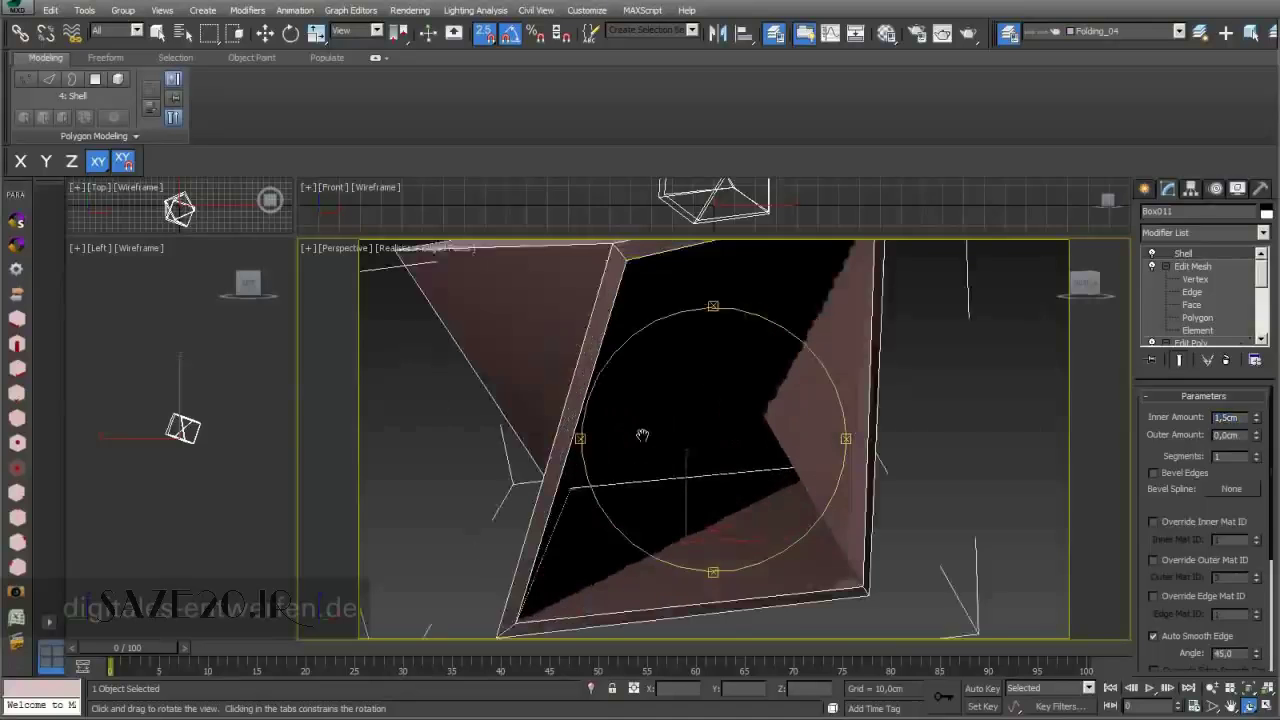
pyautogui.scroll(-4, 642, 435)
# Orbit the Perspective view around the shelled box to inspect it from several sides.
pyautogui.keyDown('alt'); pyautogui.moveTo(677, 429); pyautogui.dragTo(727, 438, button='middle'); pyautogui.keyUp('alt')
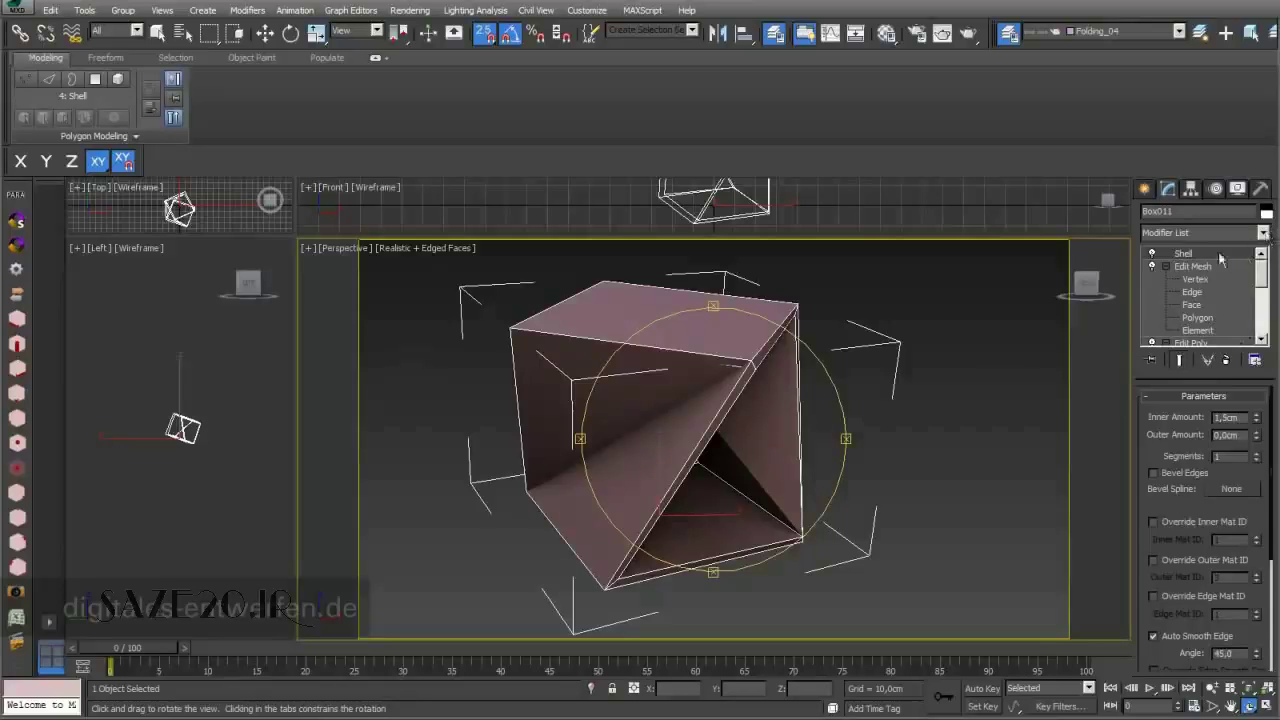
pyautogui.moveTo(754, 452); pyautogui.dragTo(703, 456)
pyautogui.moveTo(703, 456)
pyautogui.mouseDown()
pyautogui.moveTo(683, 457)
pyautogui.moveTo(708, 455)
pyautogui.mouseUp()
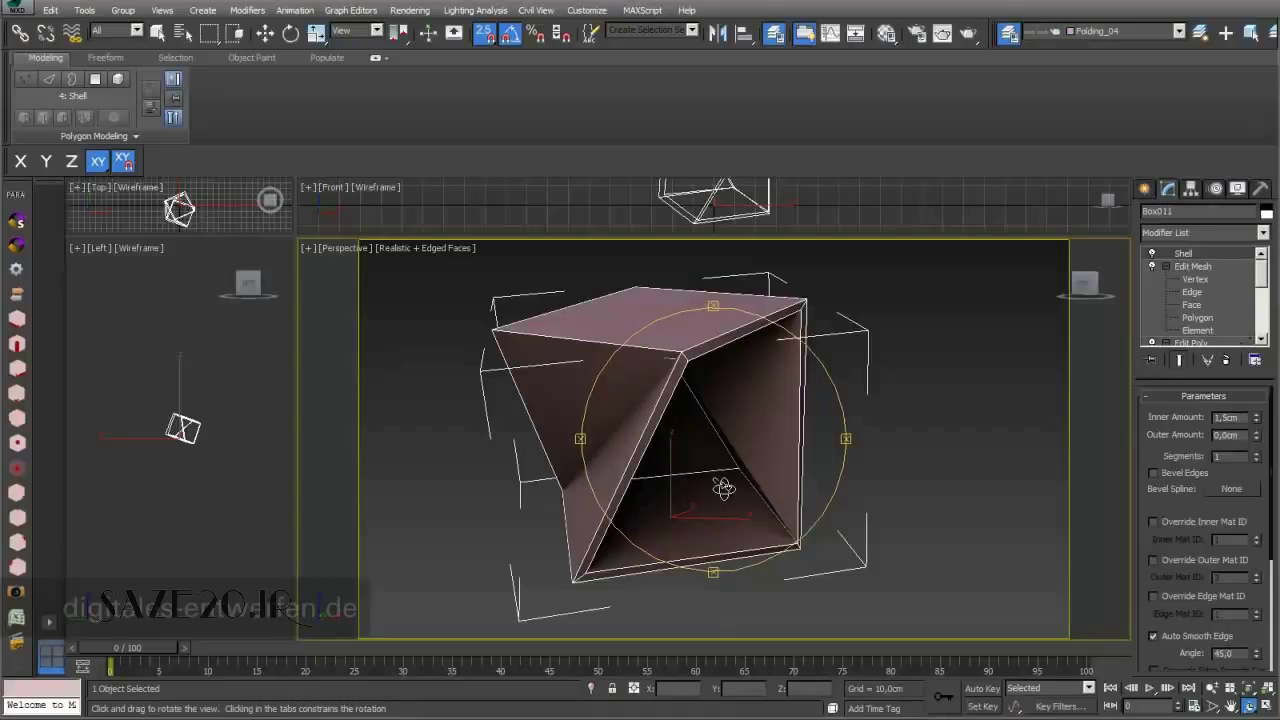
pyautogui.moveTo(723, 487); pyautogui.dragTo(673, 502)
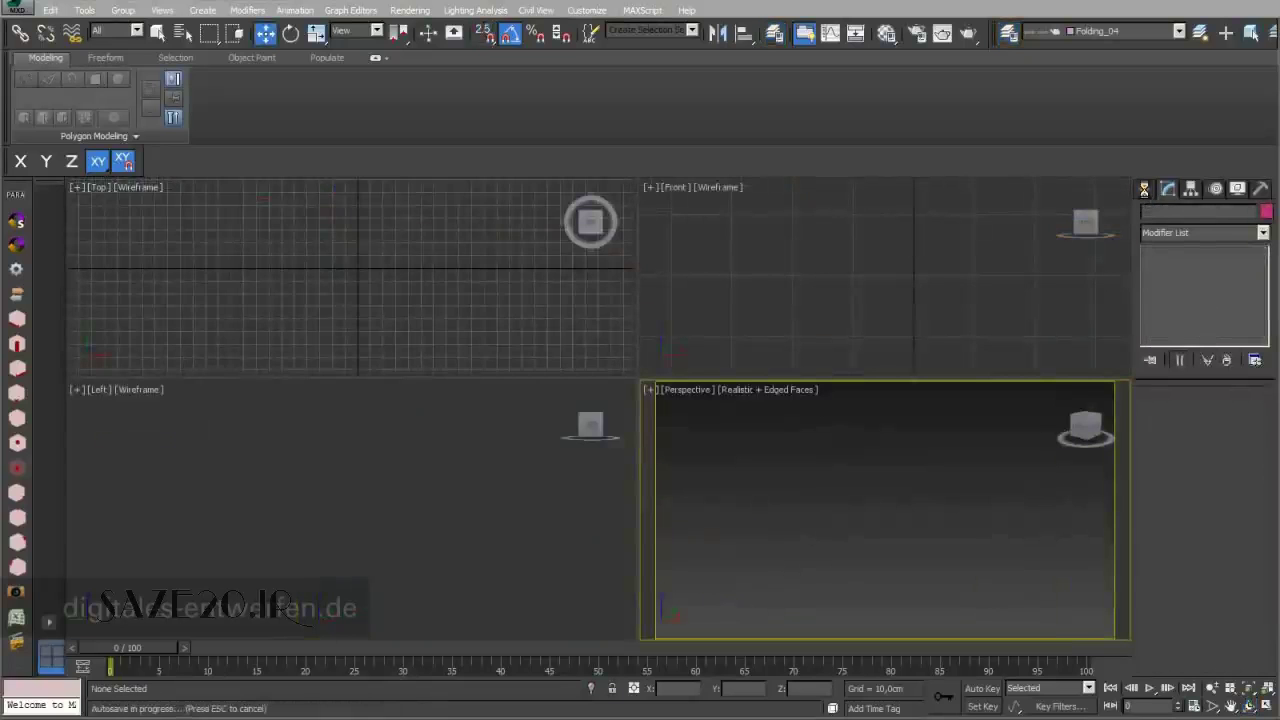
# Create a 40 × 160 × 40 cm box at the origin with 2, 8 and 2 segments.
pyautogui.click(1145, 189)
pyautogui.click(1172, 291)
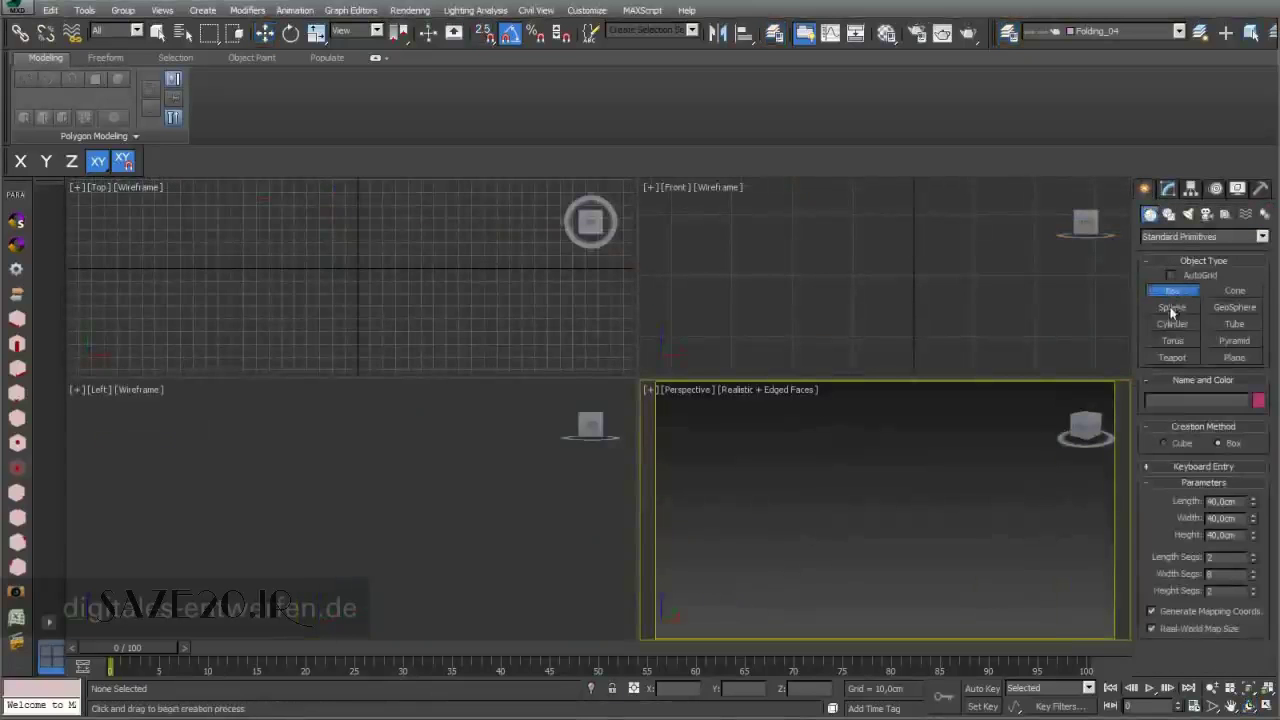
pyautogui.click(1147, 466)
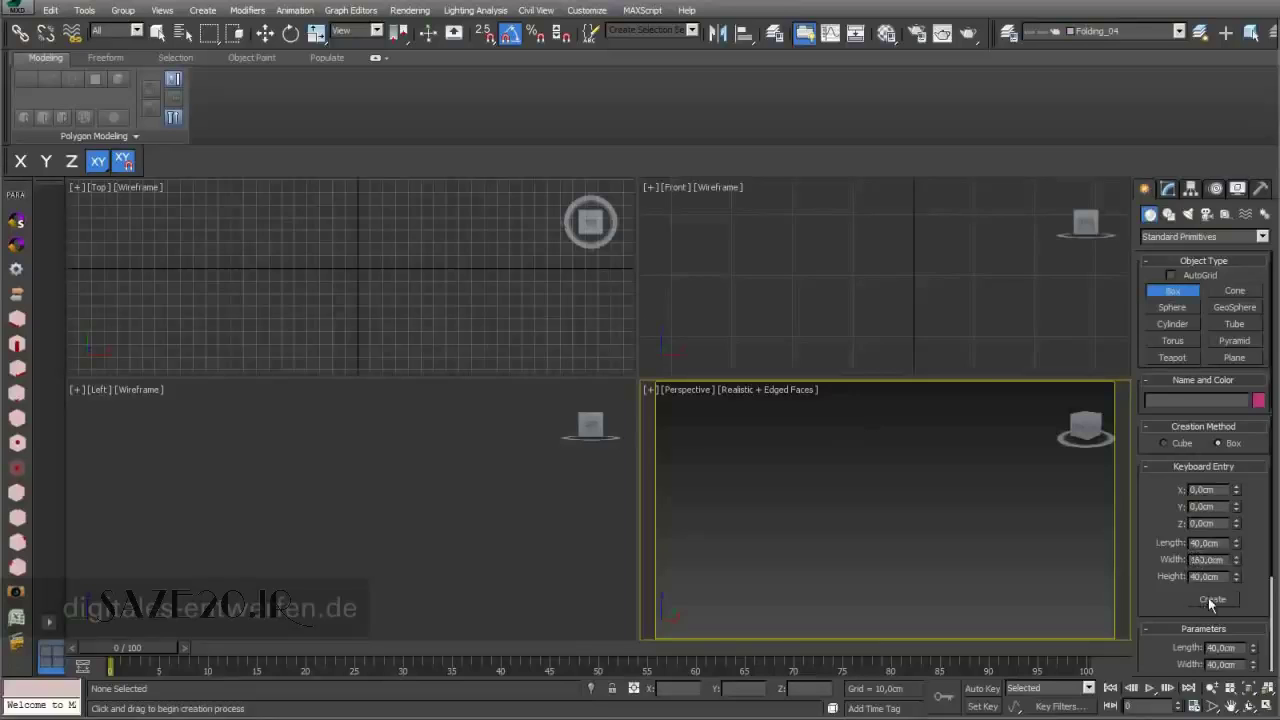
pyautogui.click(1211, 601)
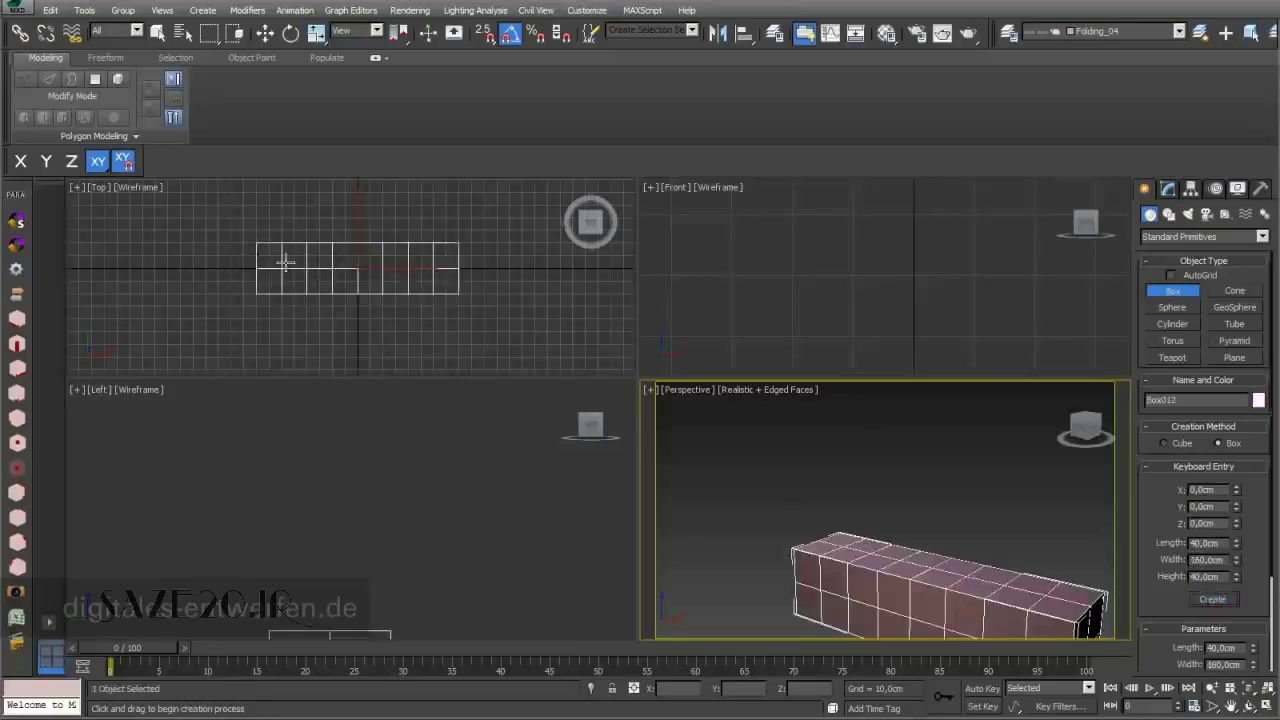
pyautogui.moveTo(1162, 597); pyautogui.dragTo(1147, 477)
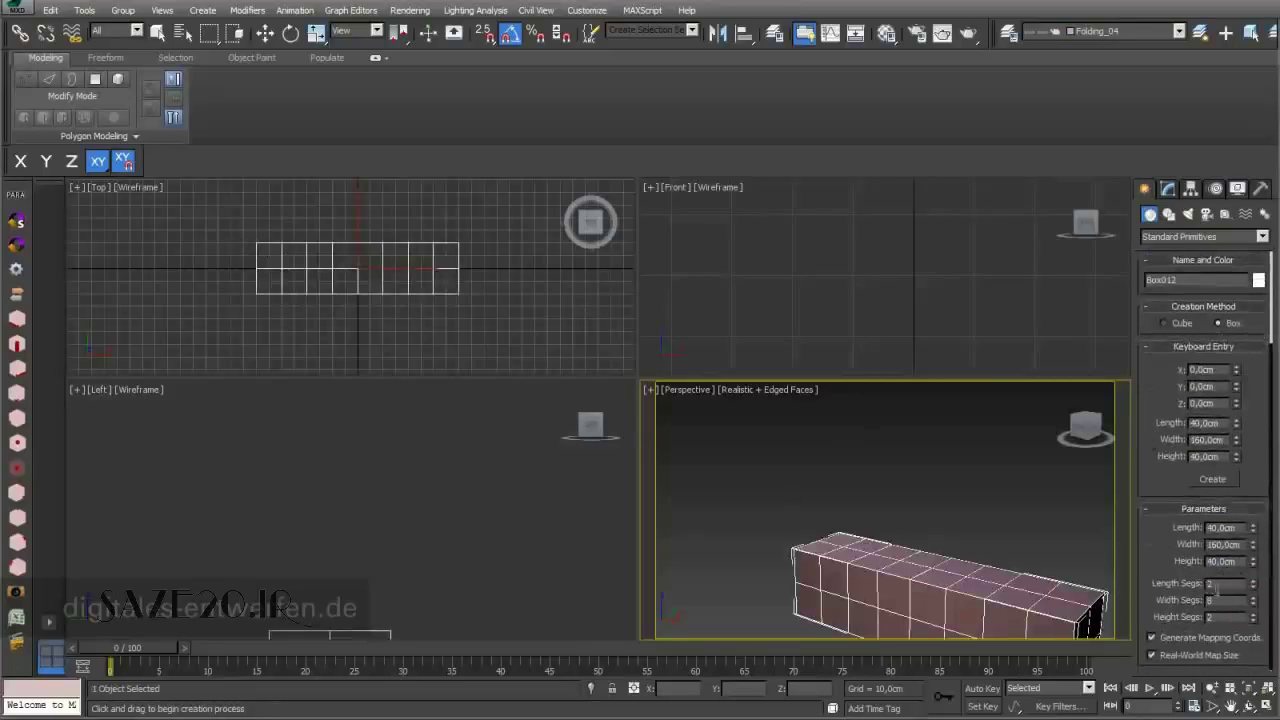
# Frame the long box in Perspective and apply Edit Poly via Polygon Modeling, closing the Topology dialog.
pyautogui.click(1254, 588)
pyautogui.click(1254, 581)
pyautogui.moveTo(938, 574); pyautogui.dragTo(848, 455, button='middle')
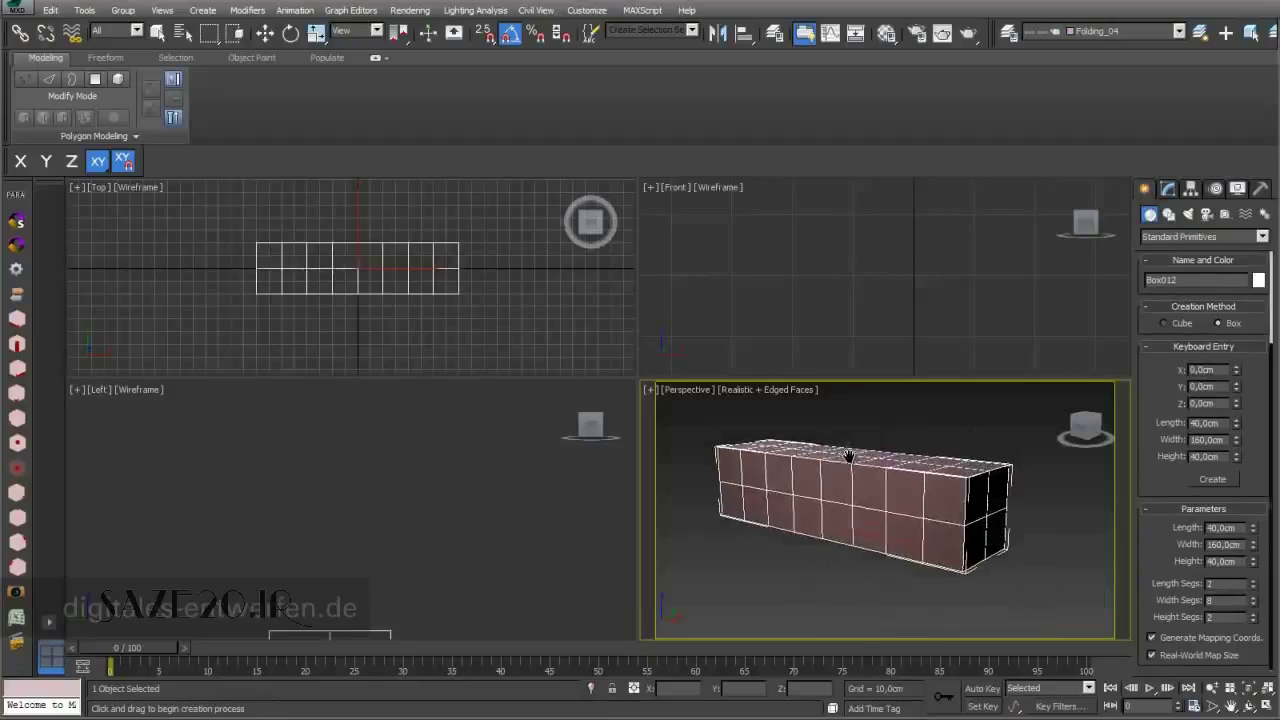
pyautogui.click(1249, 706)
pyautogui.moveTo(904, 515); pyautogui.dragTo(903, 540)
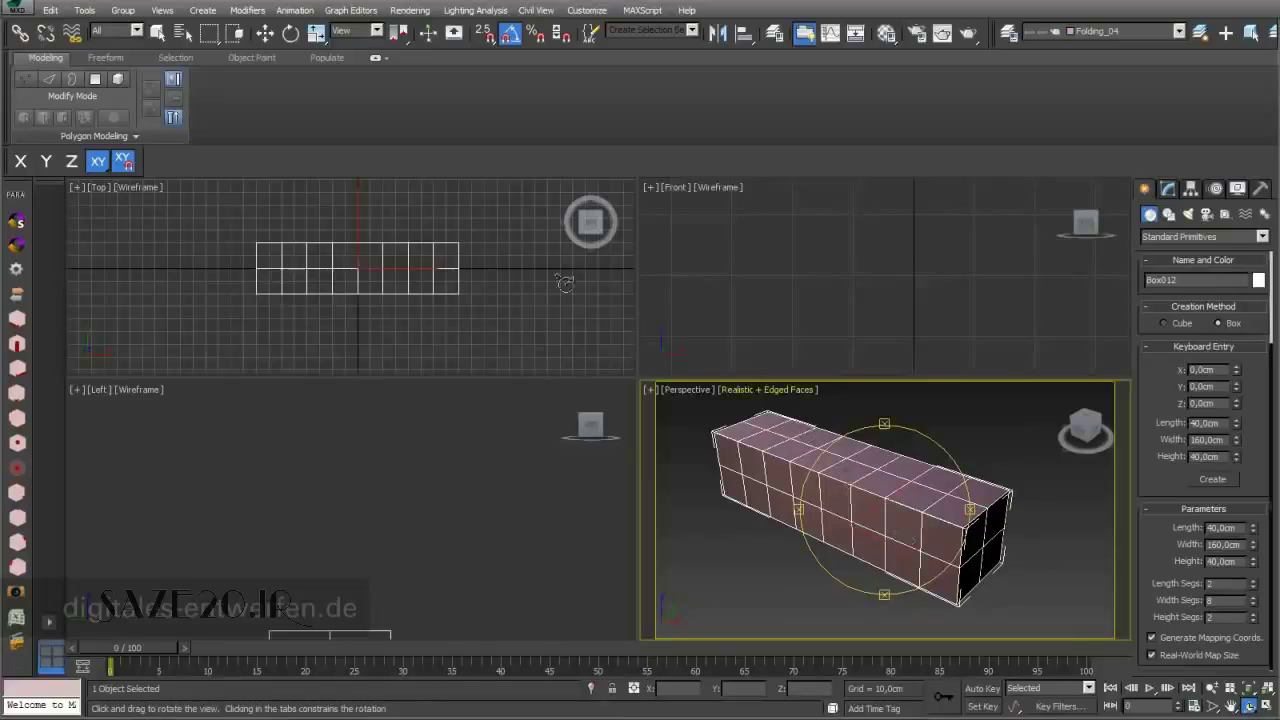
pyautogui.click(137, 141)
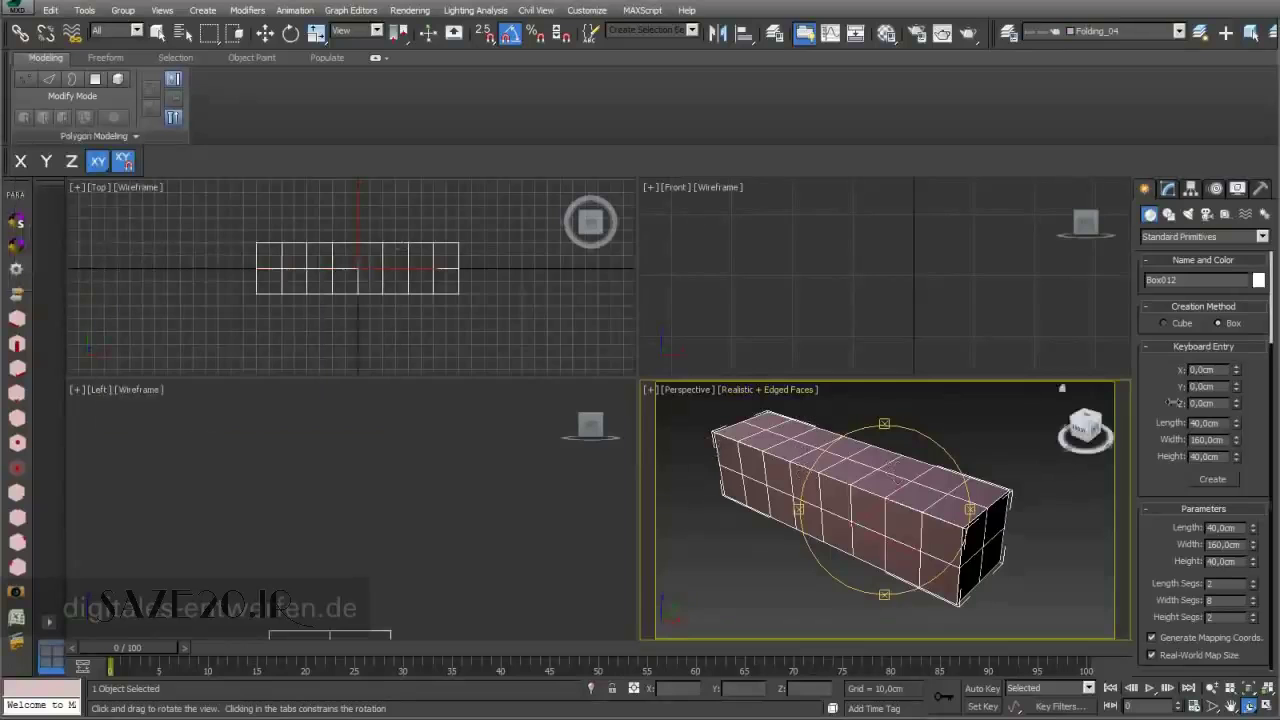
pyautogui.click(198, 338)
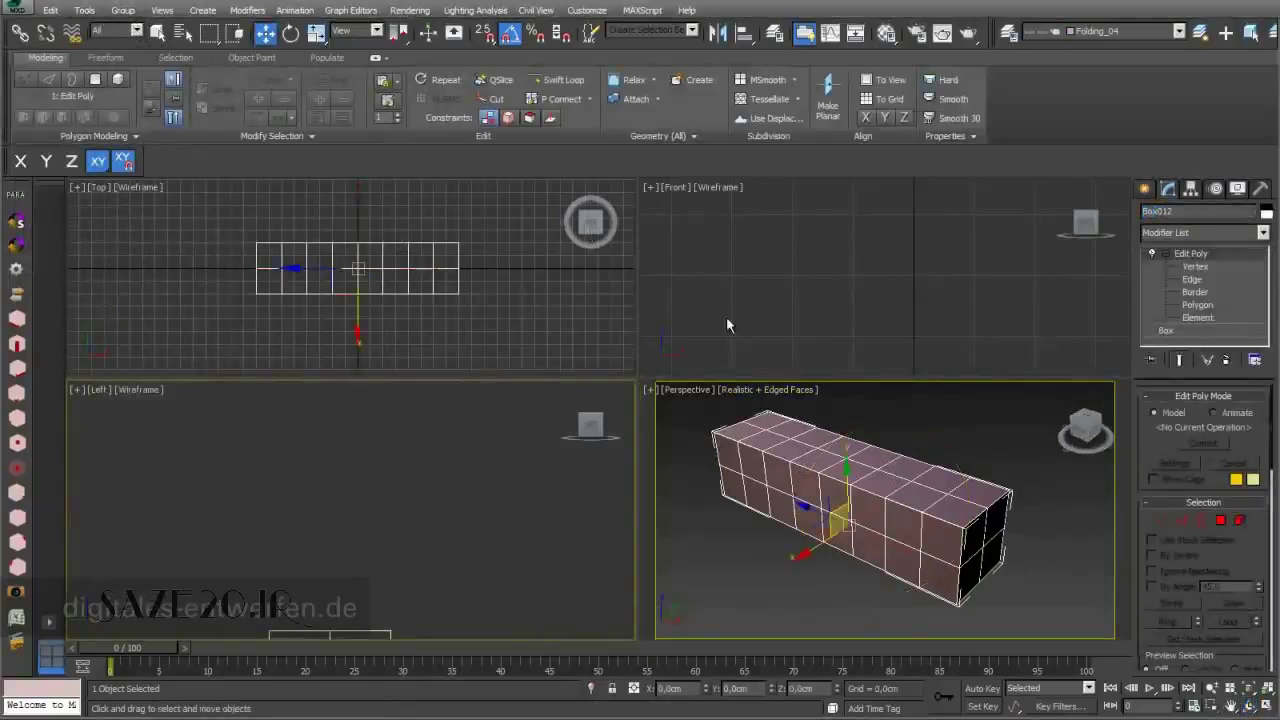
# Enlarge the Perspective viewport and bring up the Polygon Modeling tools containing Generate Topology.
pyautogui.moveTo(633, 387); pyautogui.dragTo(595, 357)
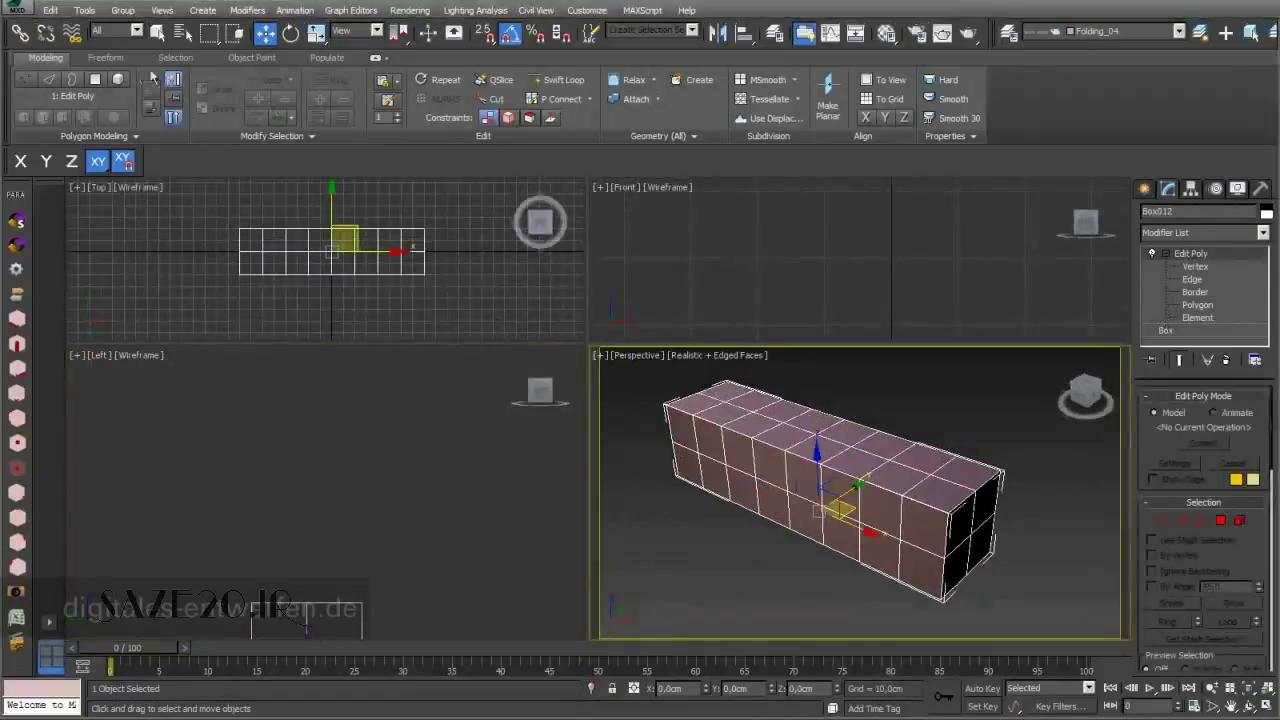
pyautogui.click(134, 141)
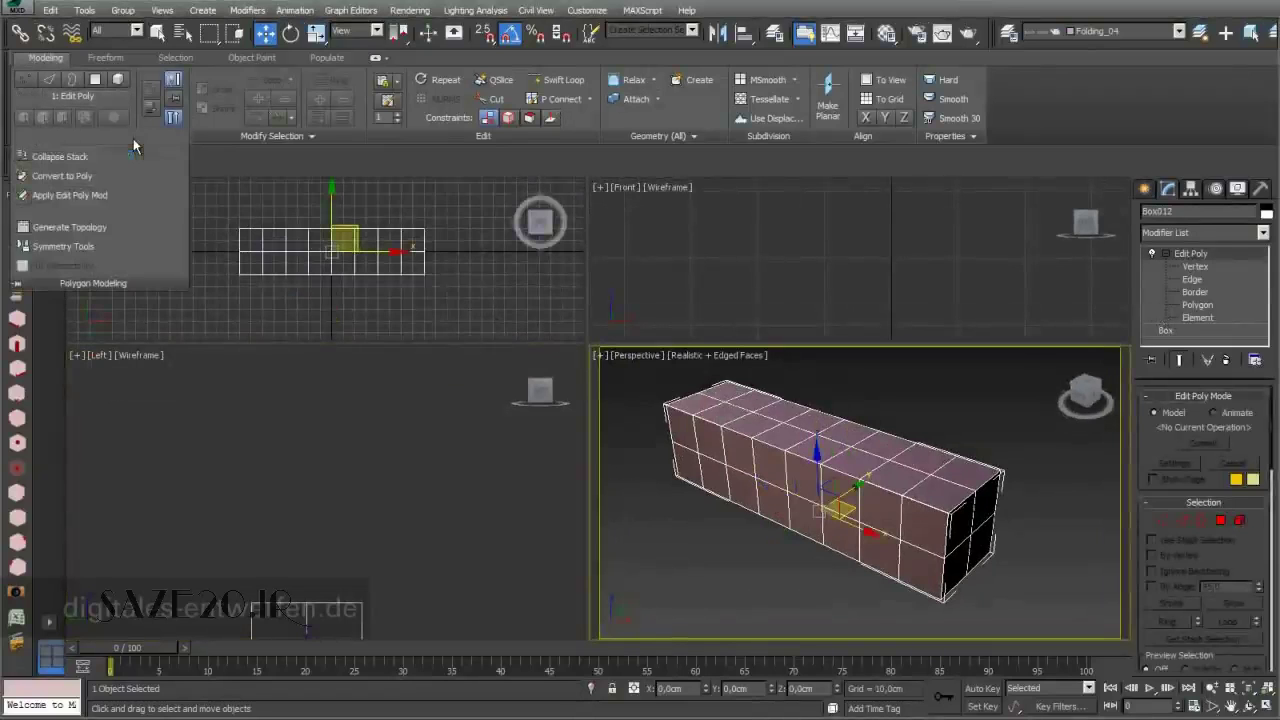
# Open the Generate Topology patterns panel and shift the Top view so the box sits further left.
pyautogui.click(101, 231)
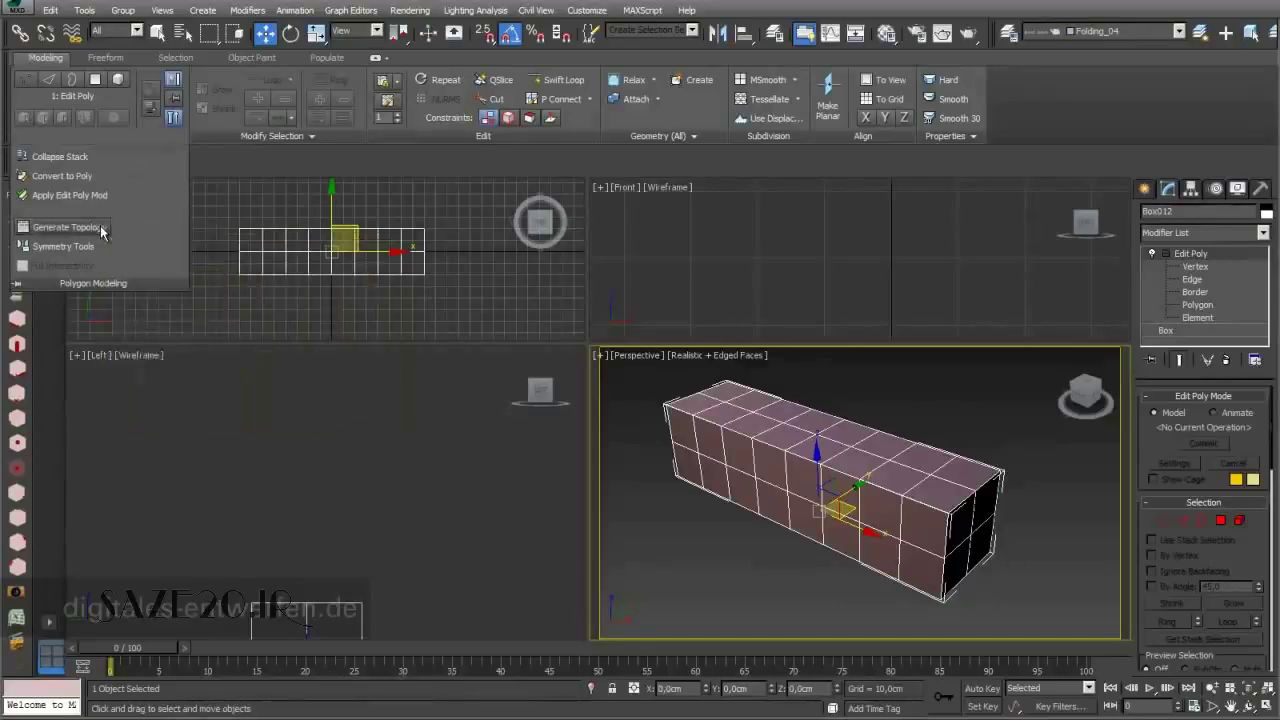
pyautogui.scroll(-2, 480, 310)
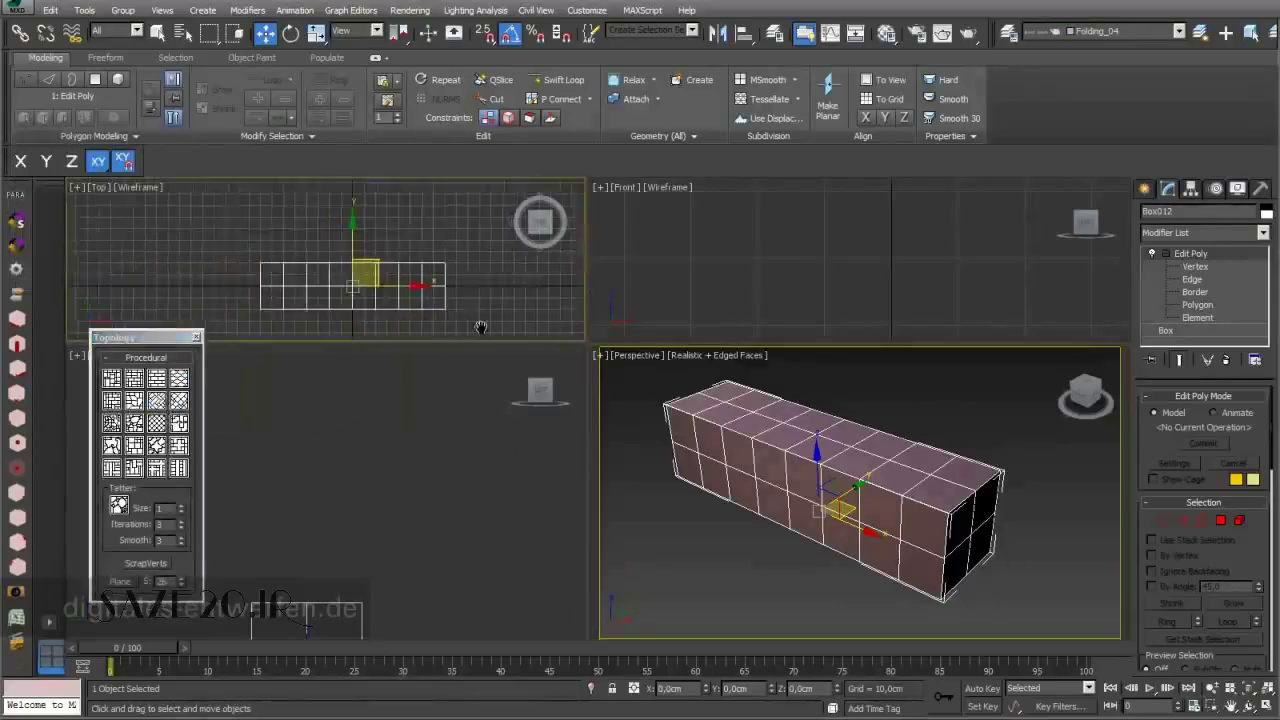
pyautogui.moveTo(483, 306); pyautogui.dragTo(376, 278, button='middle')
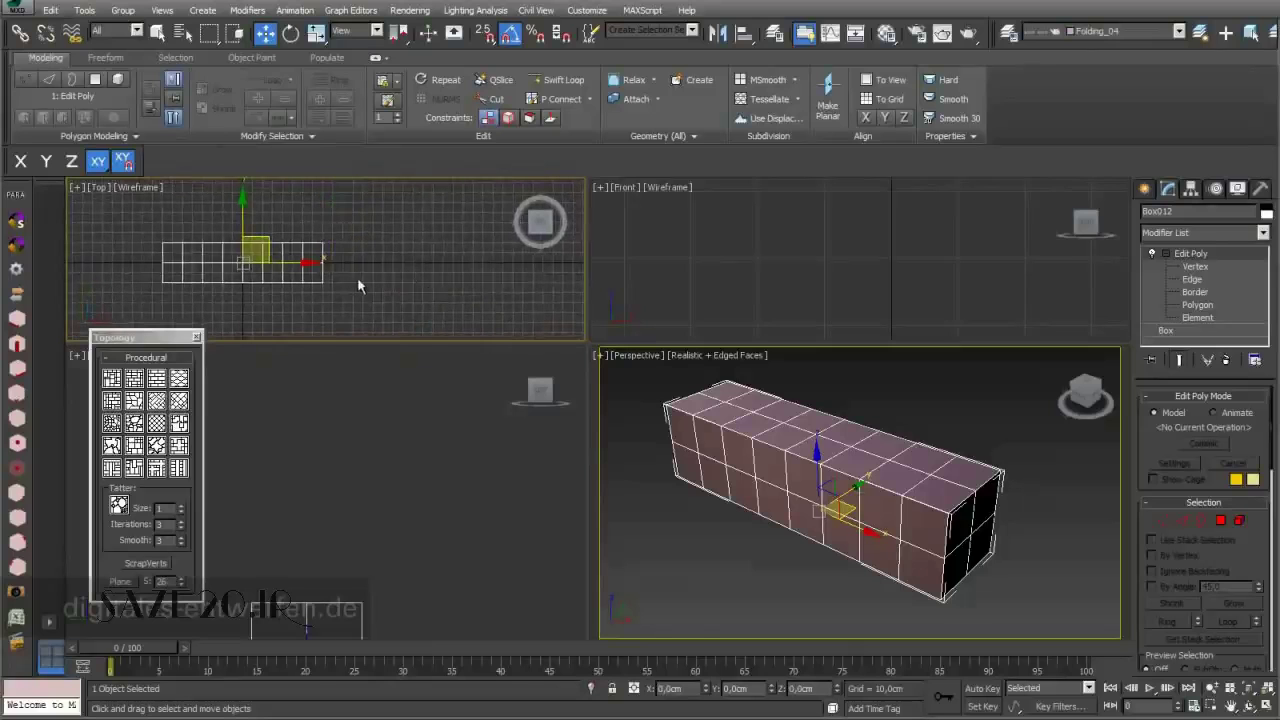
# Clone the long box along X as Box013, reselect the original, and move the Topology panel aside.
pyautogui.keyDown('shift'); pyautogui.moveTo(288, 265); pyautogui.dragTo(80, 264); pyautogui.keyUp('shift')
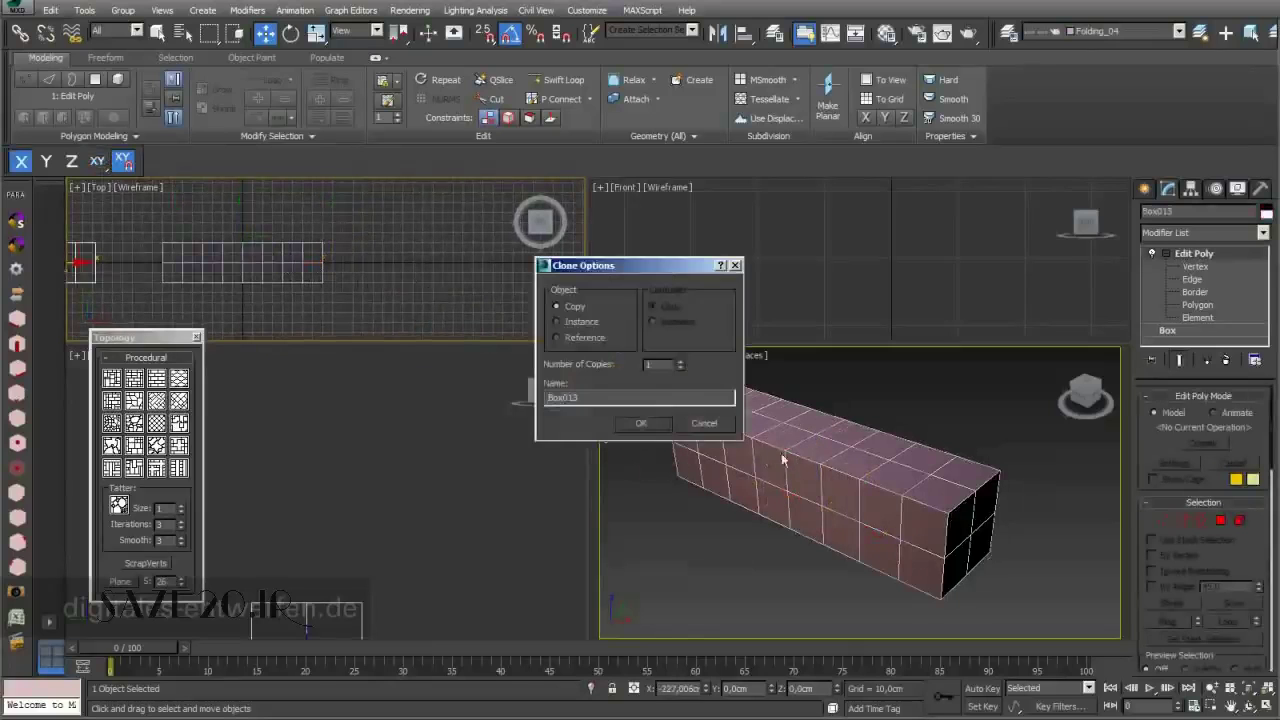
pyautogui.click(641, 423)
pyautogui.click(870, 488)
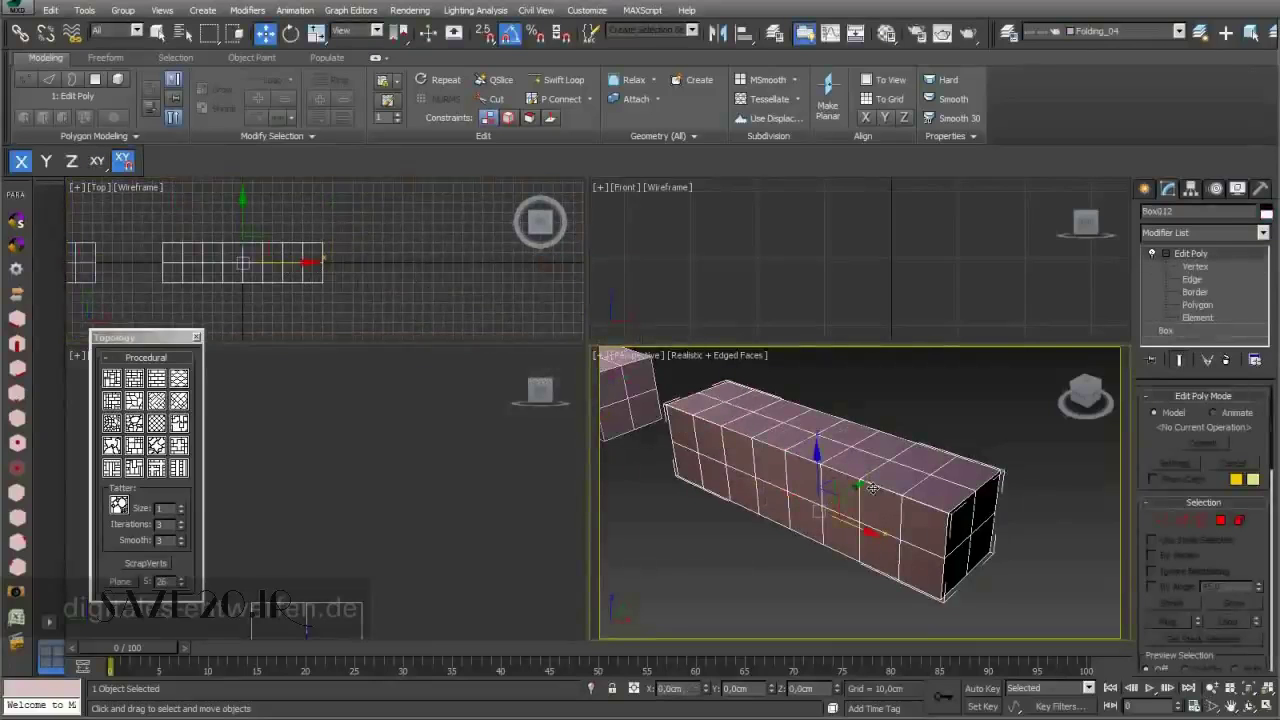
pyautogui.moveTo(147, 338); pyautogui.dragTo(180, 278)
# Apply the Cross topology pattern to Box012, giving staggered interlocking edge outlines.
pyautogui.click(131, 138)
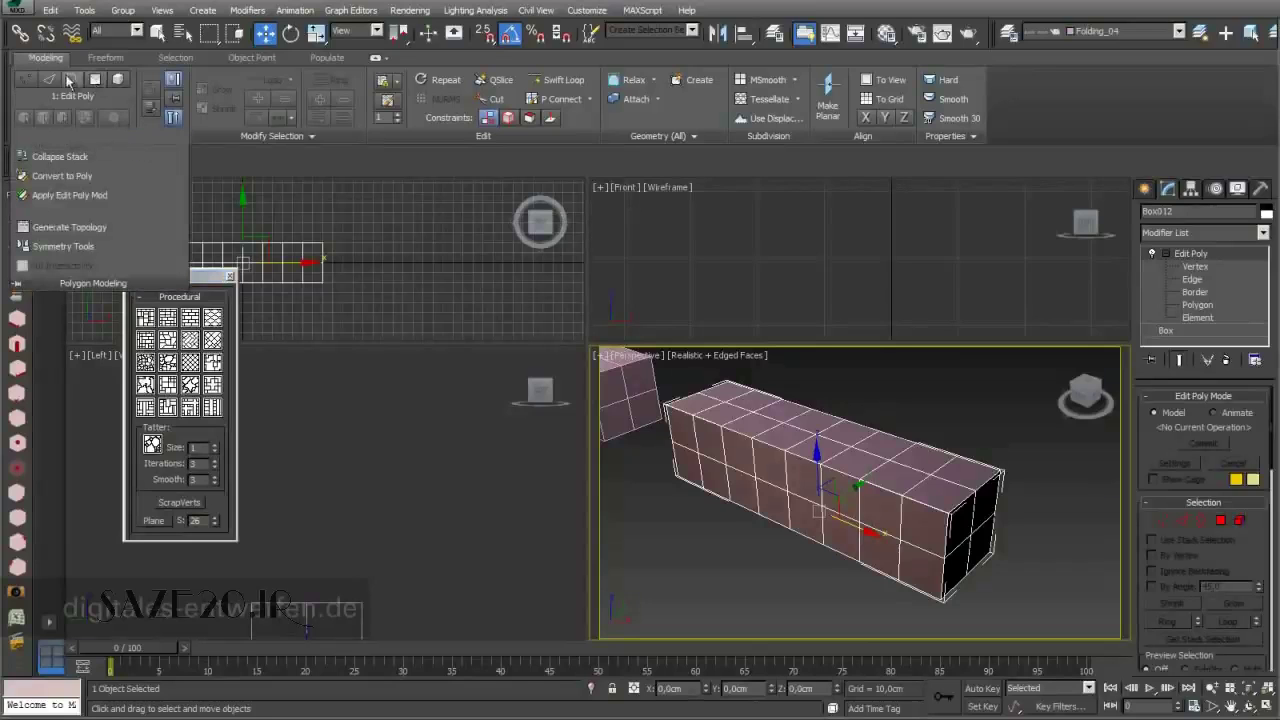
pyautogui.click(203, 283)
pyautogui.click(203, 280)
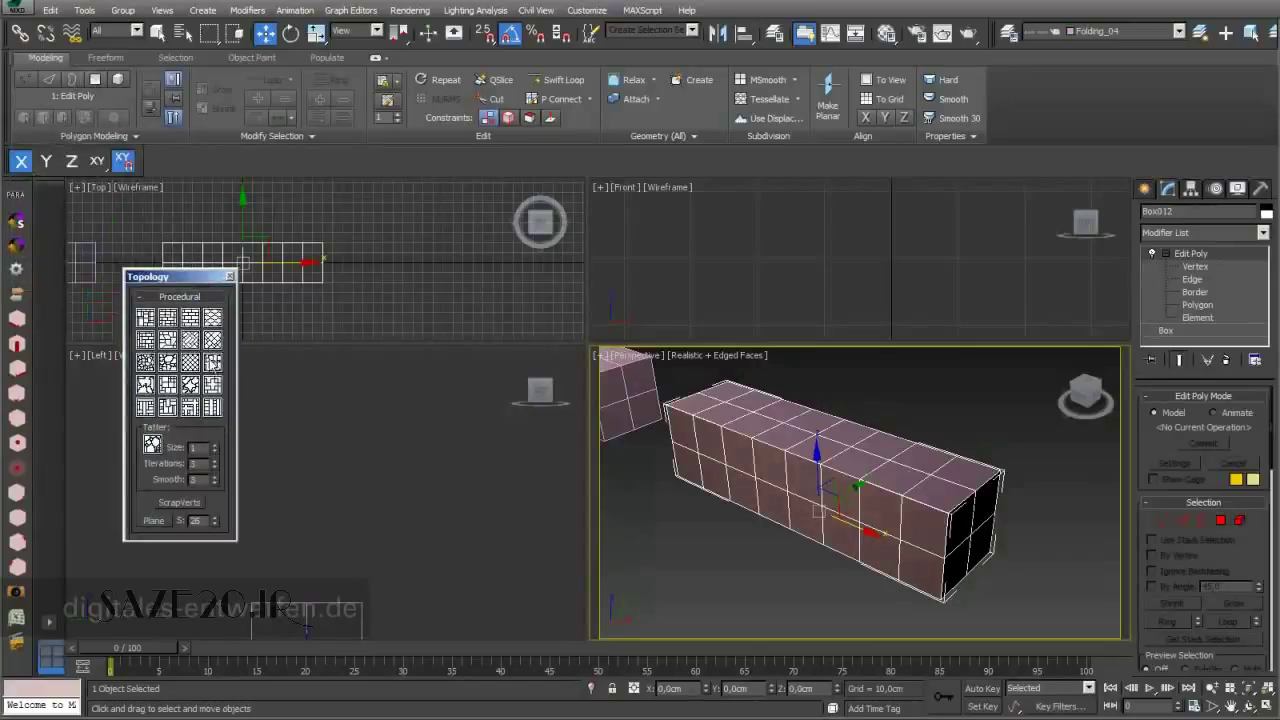
pyautogui.click(213, 386)
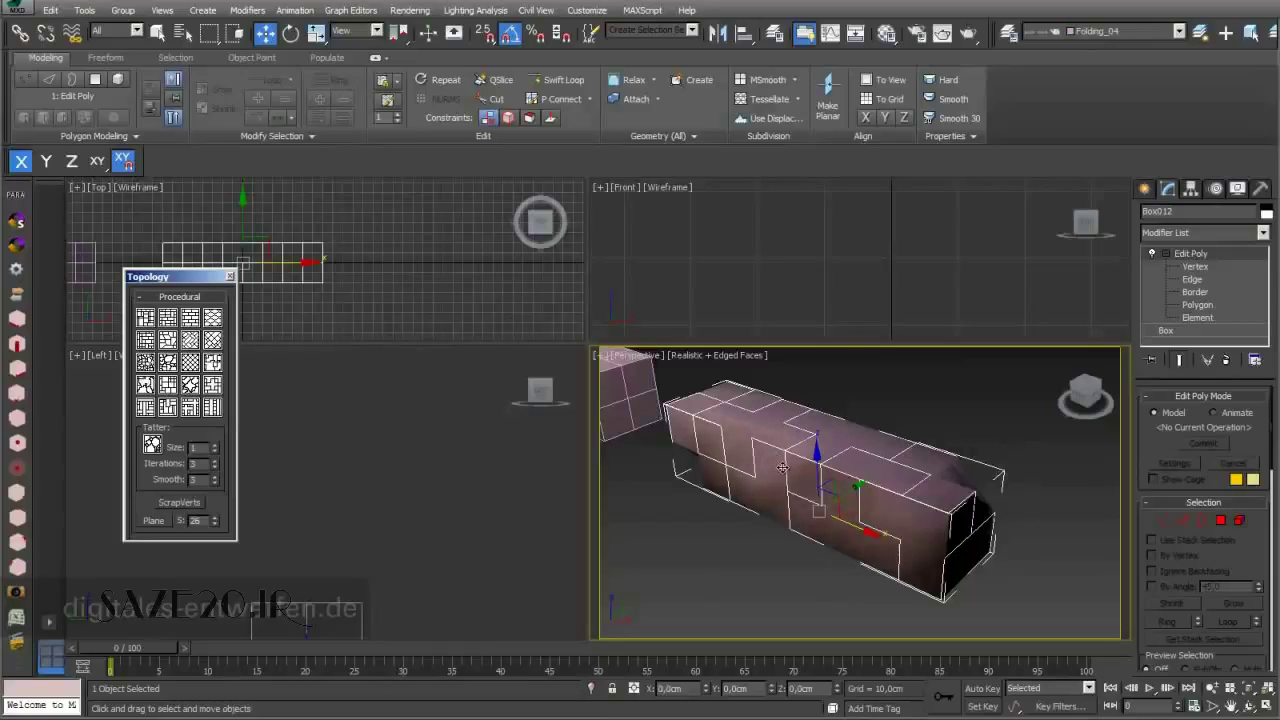
# Rework the long box with the Edgedirection pattern and give it Hard faceted shading.
pyautogui.click(190, 366)
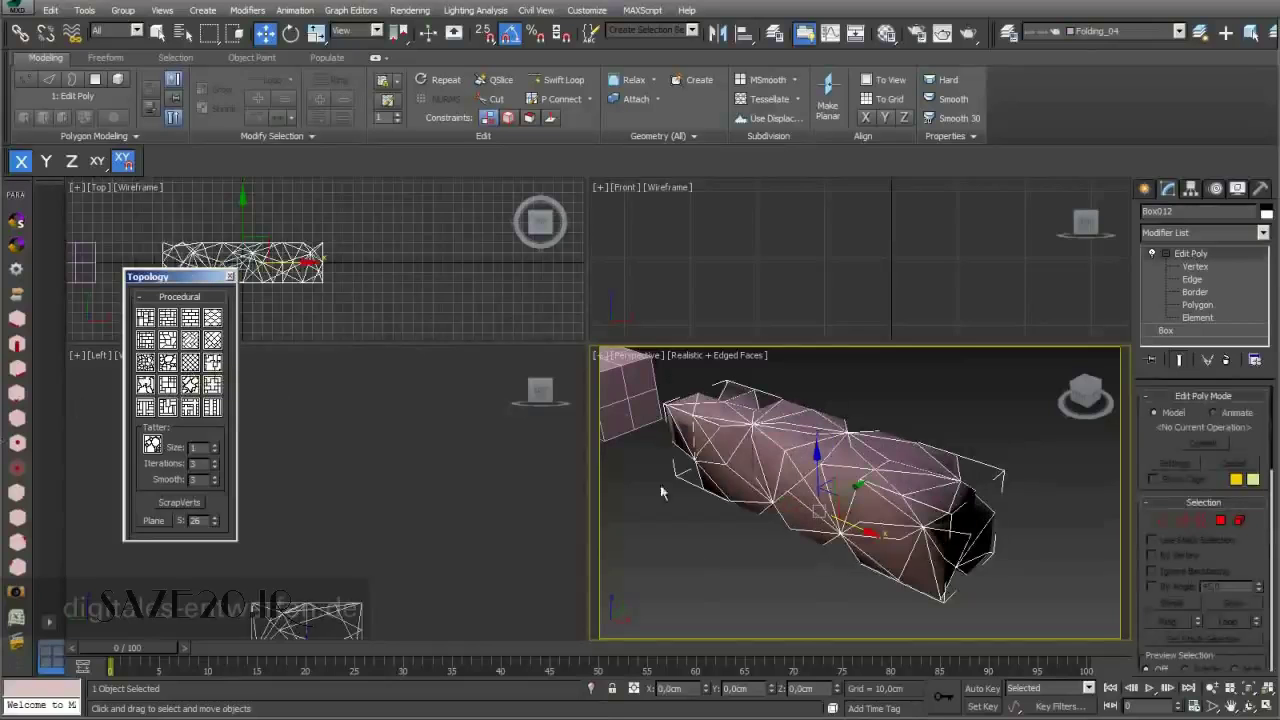
pyautogui.hotkey('alt', 'w')
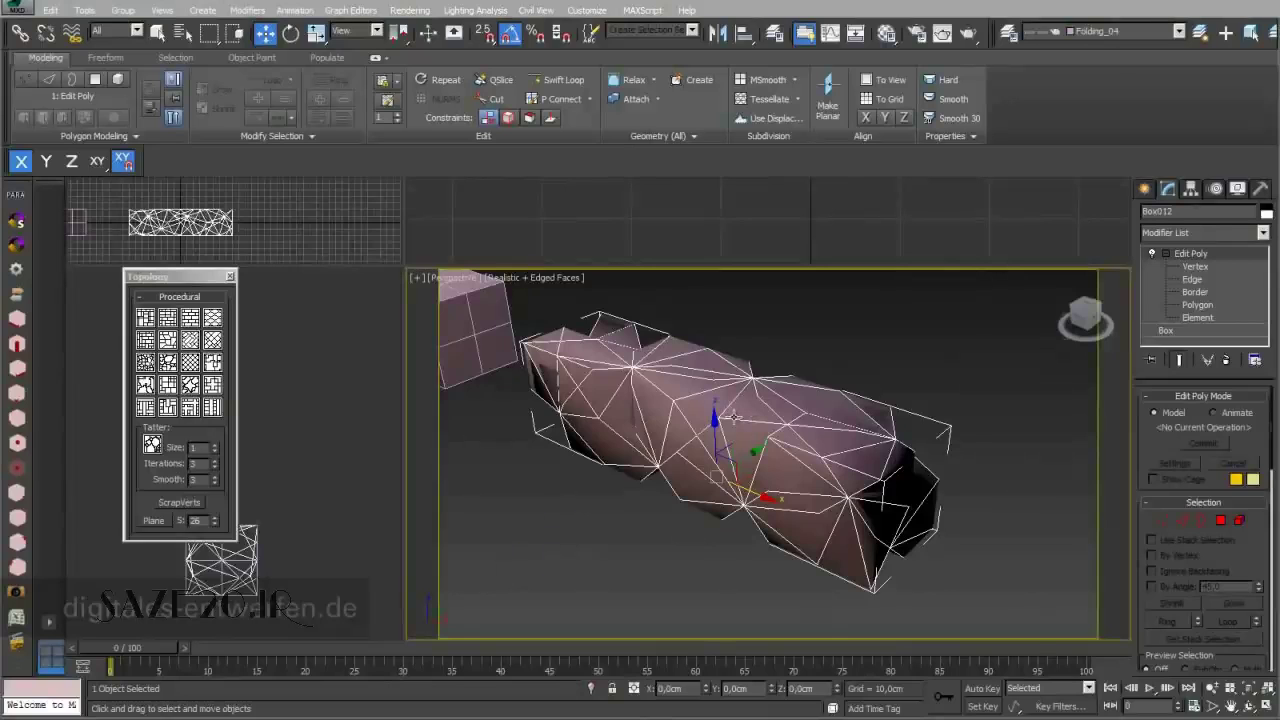
pyautogui.click(946, 82)
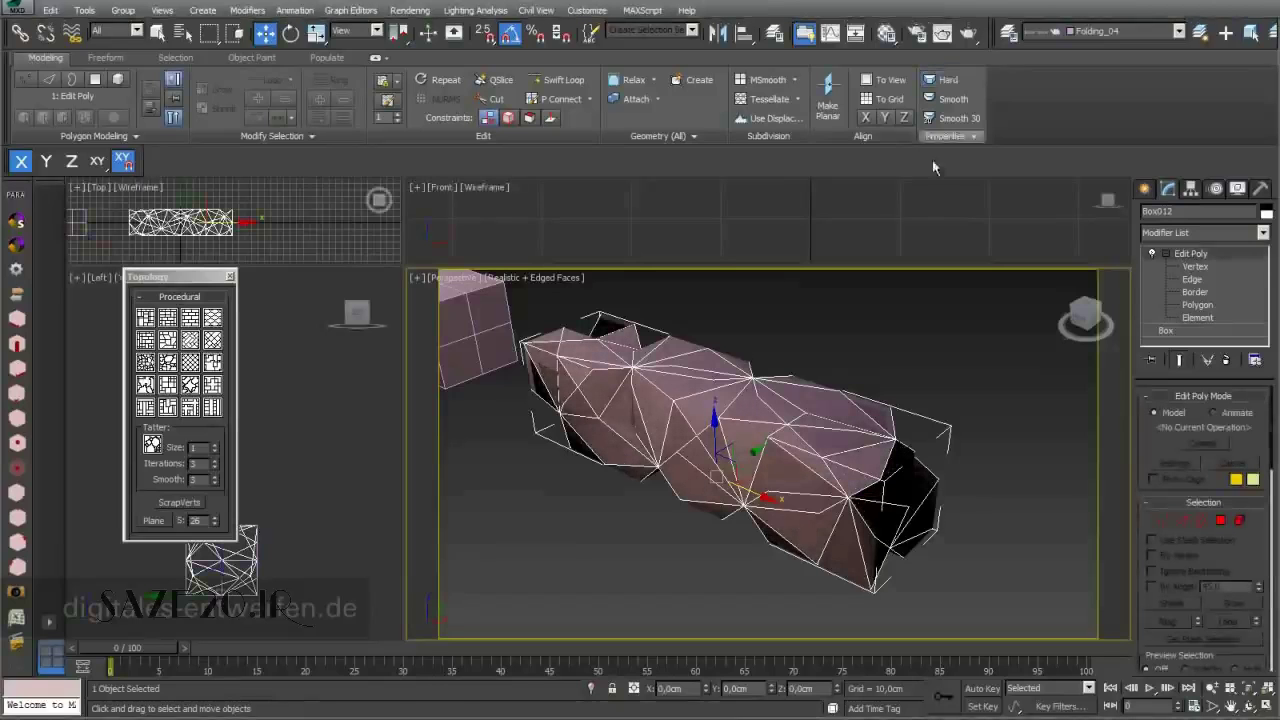
pyautogui.click(536, 288)
pyautogui.click(534, 277)
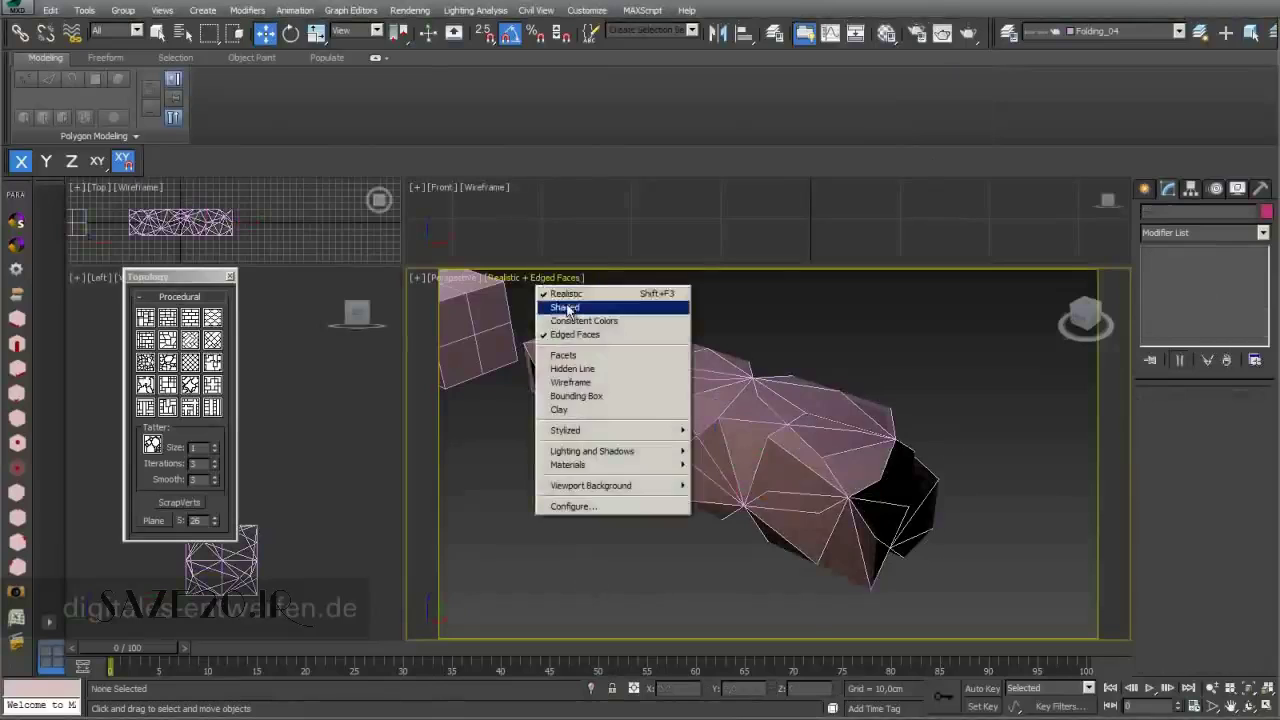
# Switch Perspective to Shaded display and Shift-drag a copy of Box013 backward along Y.
pyautogui.click(567, 308)
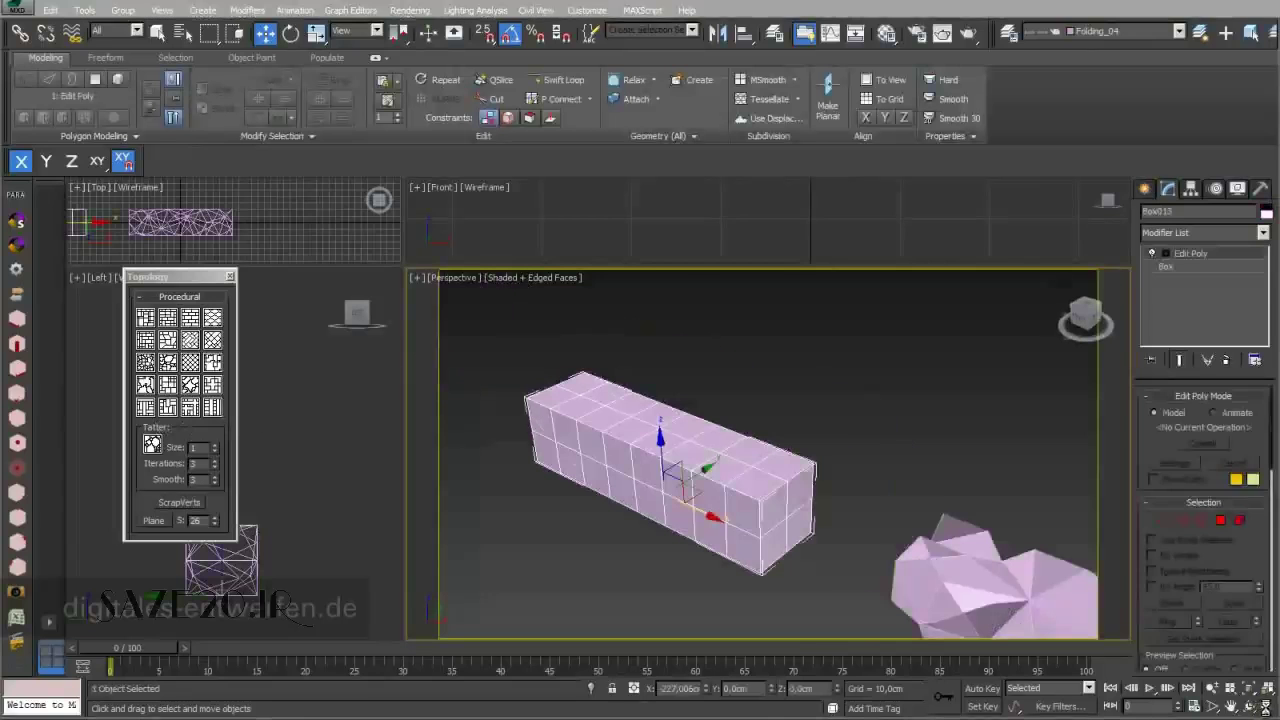
pyautogui.hotkey('alt', 'w')
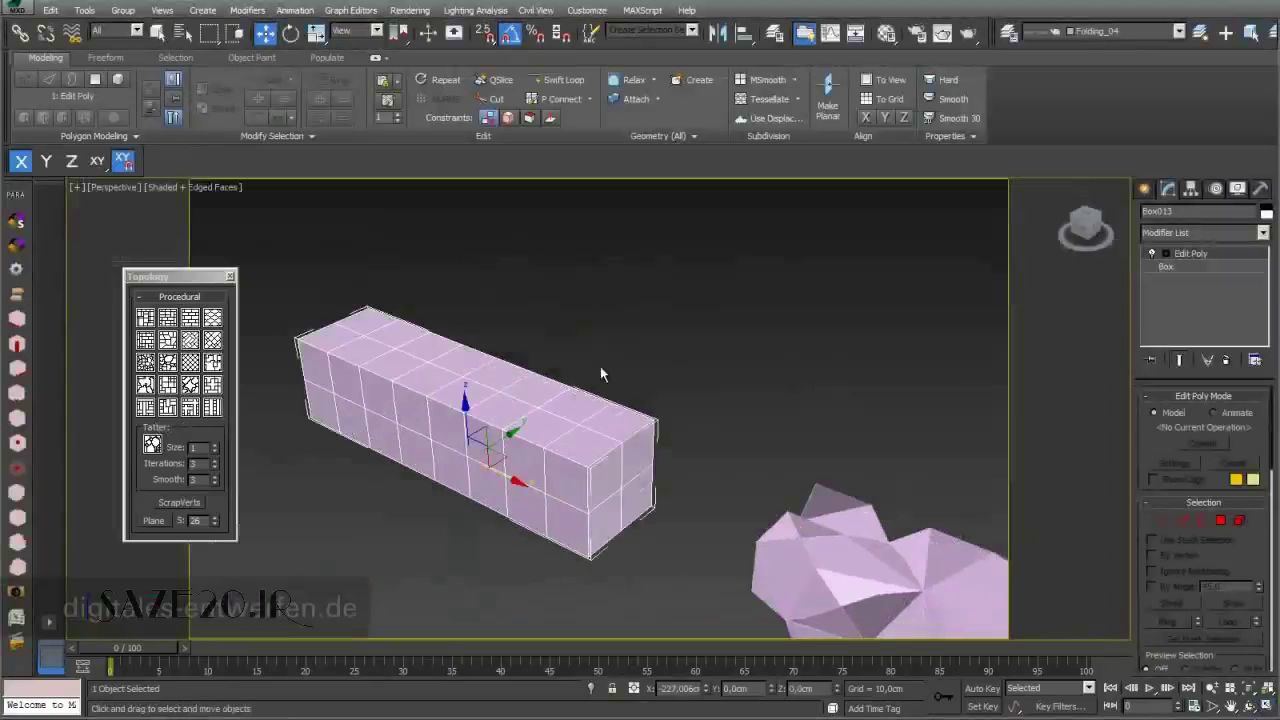
pyautogui.scroll(-2, 600, 366)
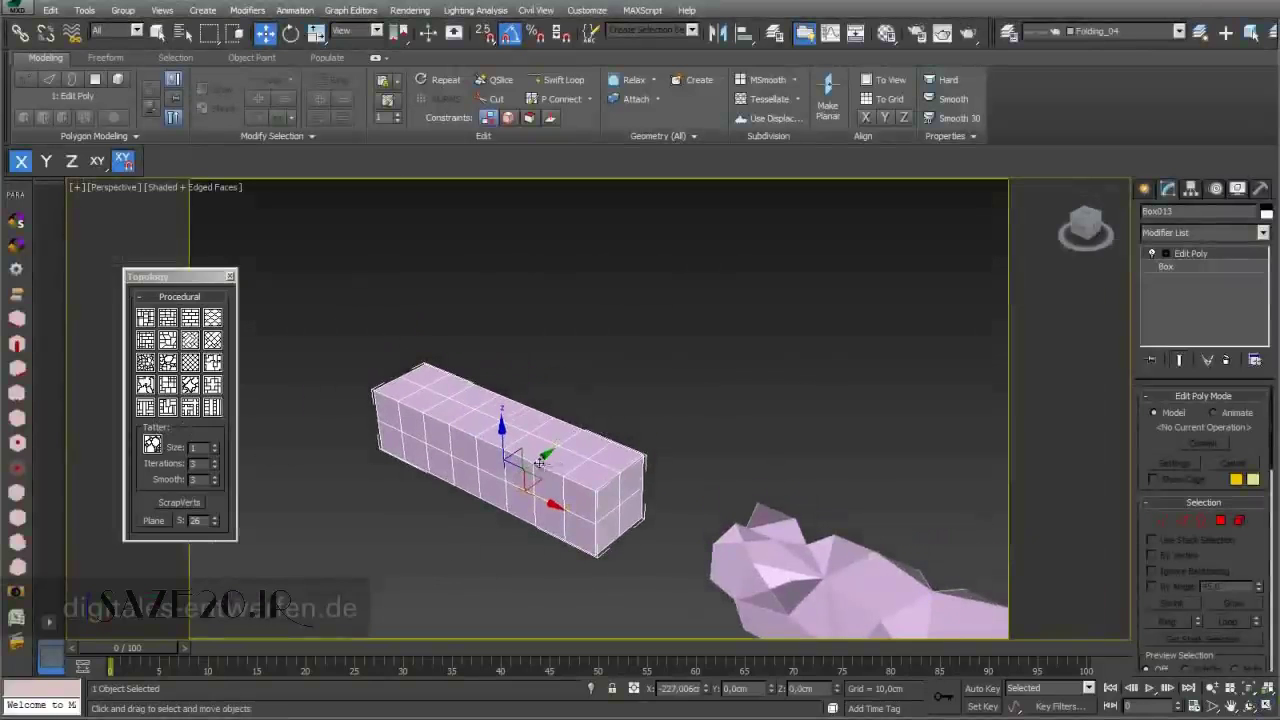
pyautogui.keyDown('shift'); pyautogui.moveTo(537, 458); pyautogui.dragTo(660, 368); pyautogui.keyUp('shift')
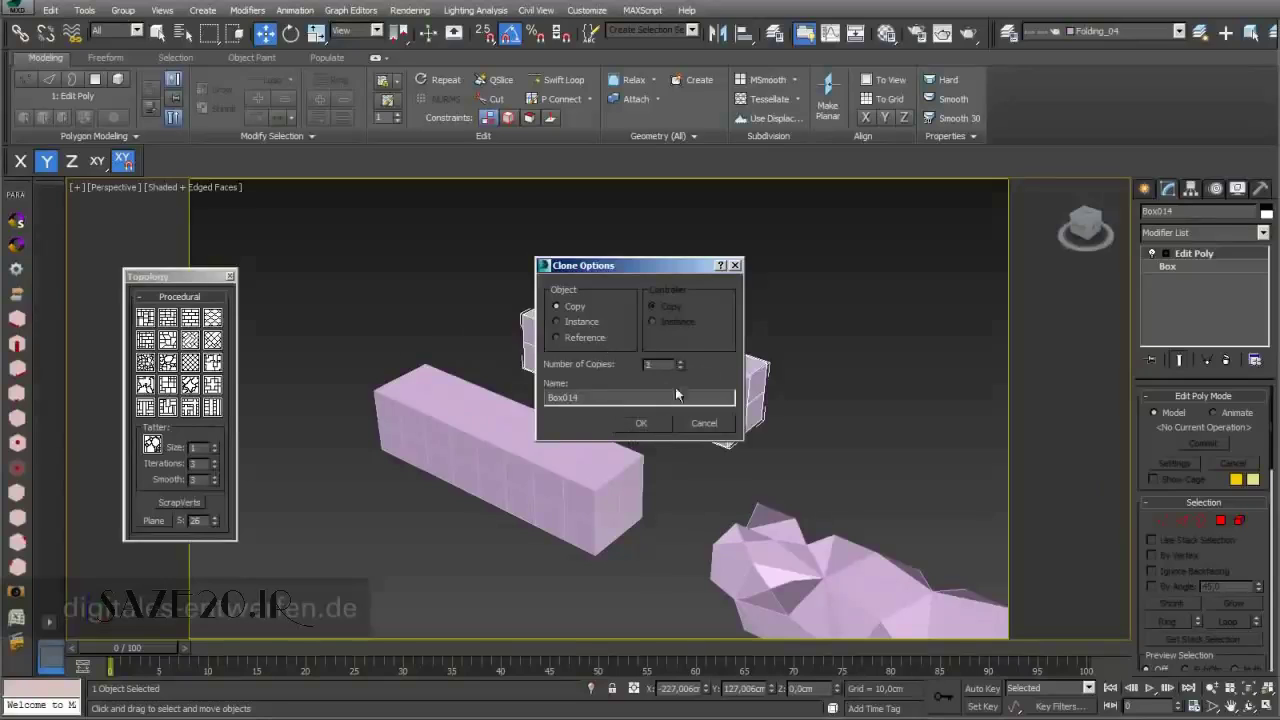
# Confirm the Box014 copy, then tessellate the front box Box013 using Face-type tessellation.
pyautogui.click(649, 423)
pyautogui.click(608, 477)
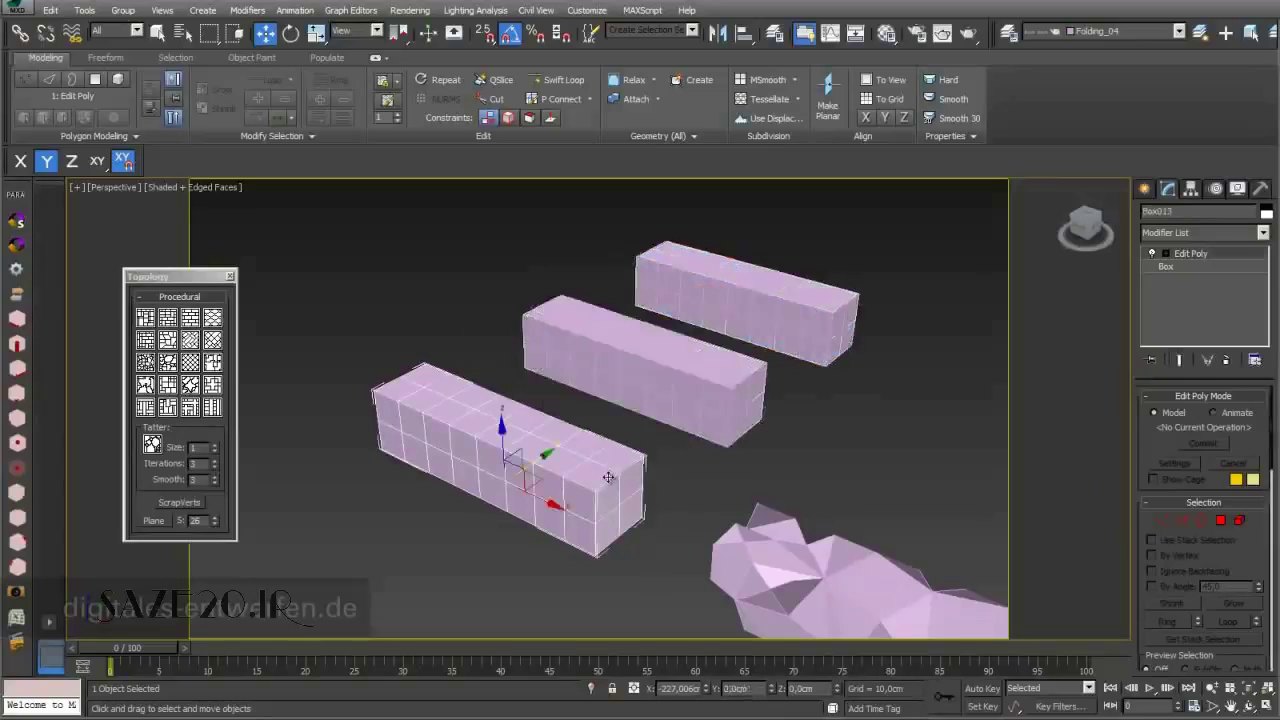
pyautogui.click(799, 100)
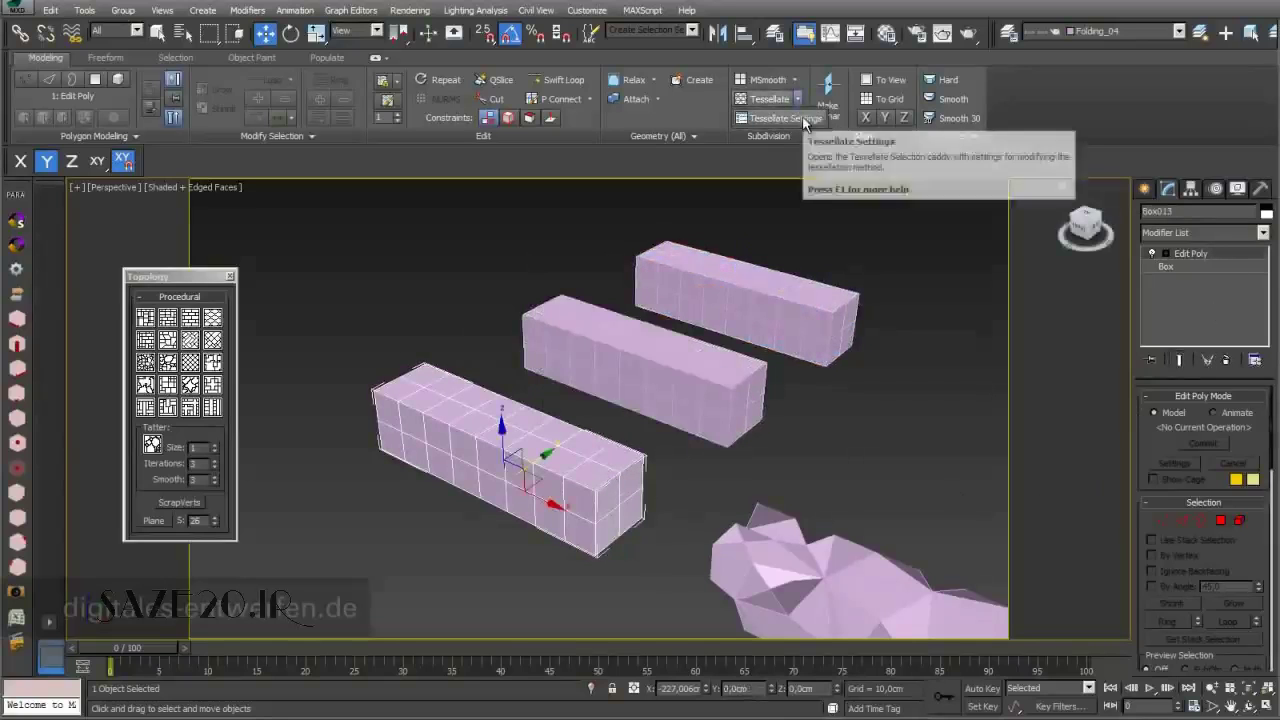
pyautogui.click(786, 119)
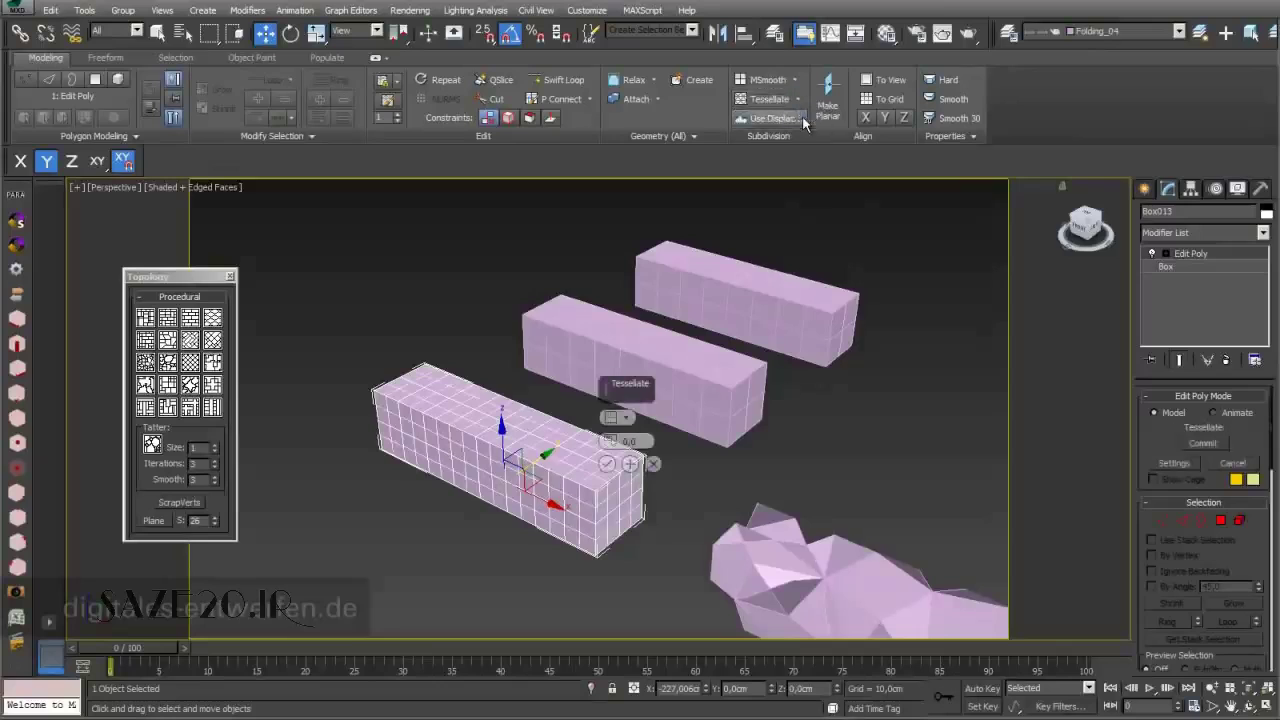
pyautogui.click(628, 420)
pyautogui.click(625, 443)
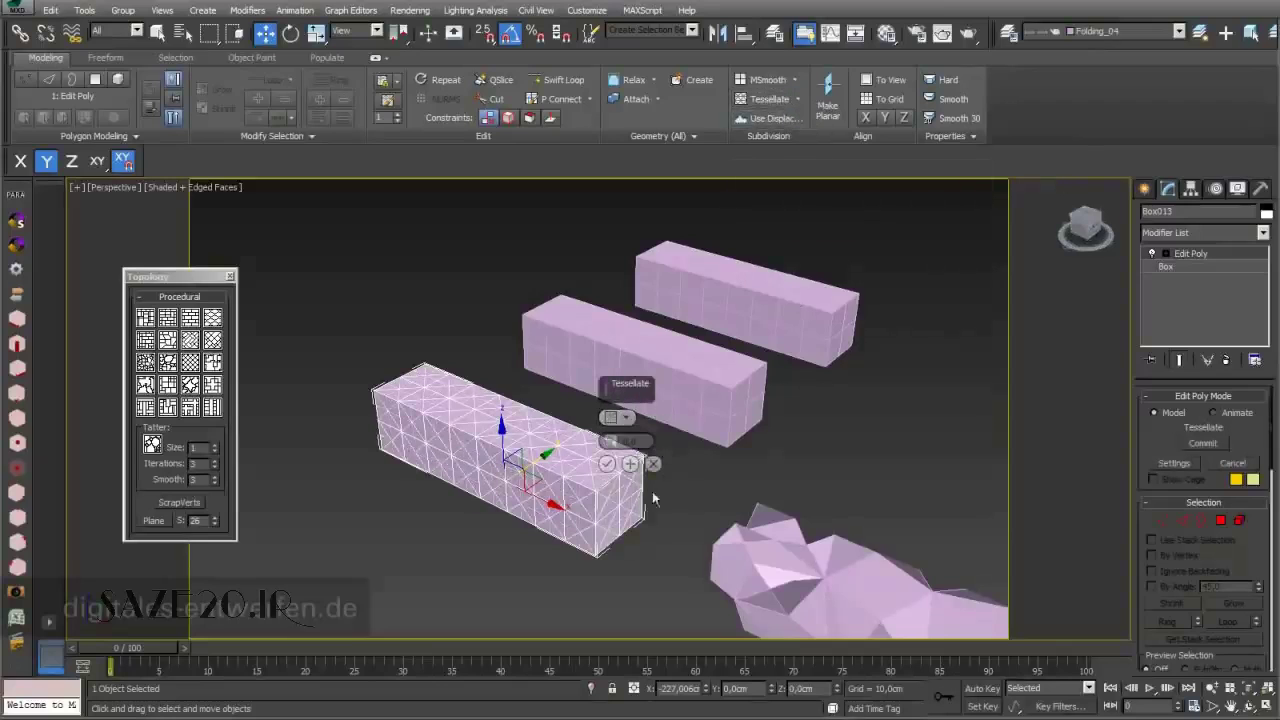
pyautogui.click(606, 465)
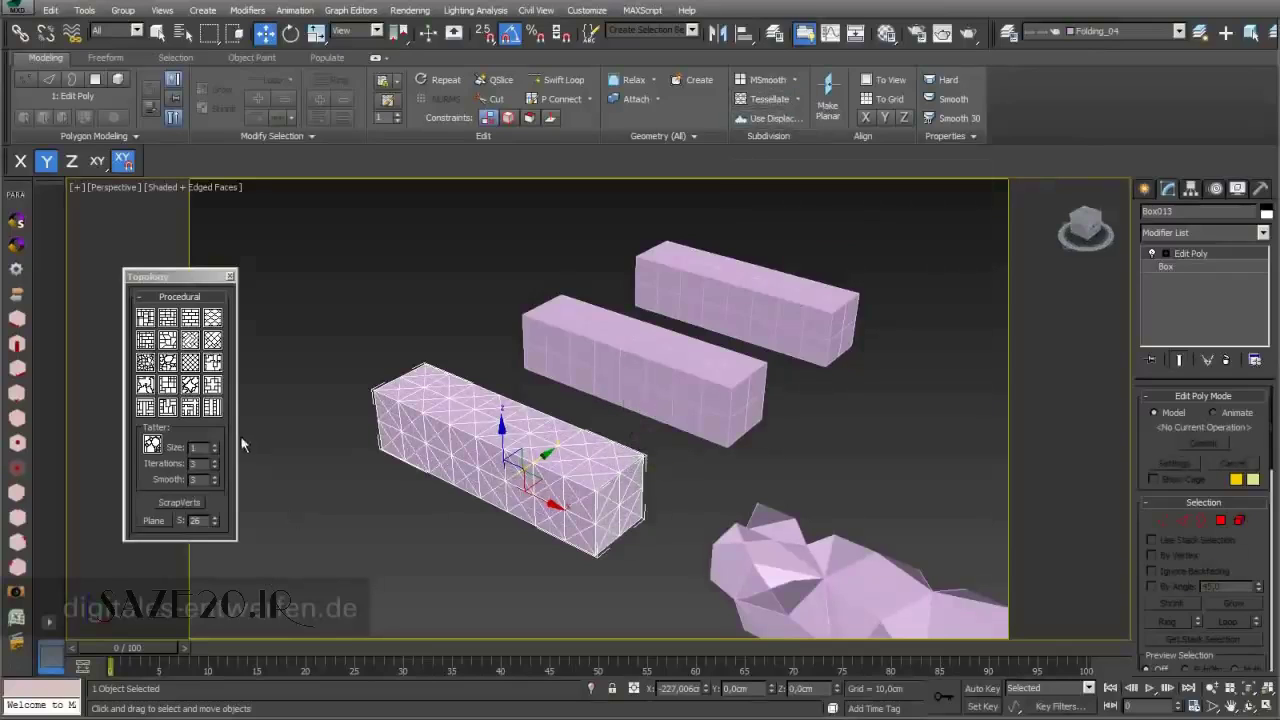
# Apply Cross then Edgedirection patterns to the tessellated front box and give it Hard shading.
pyautogui.click(213, 388)
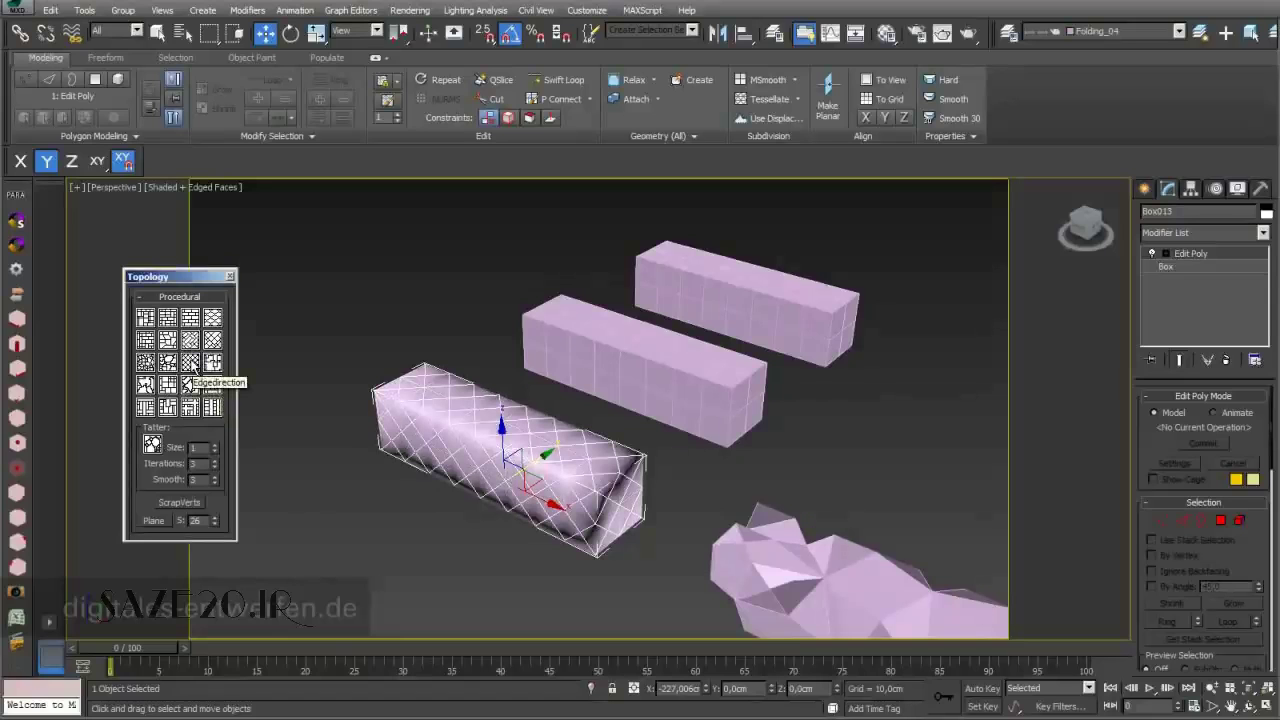
pyautogui.click(190, 366)
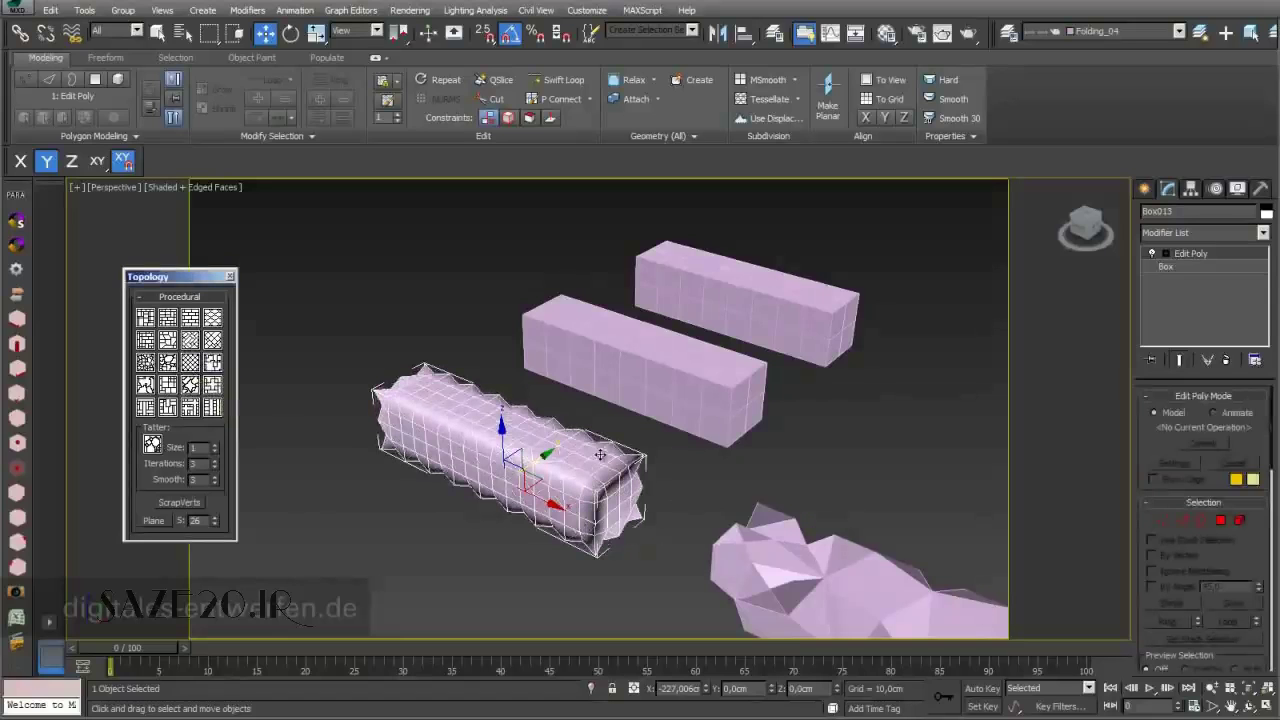
pyautogui.scroll(2, 605, 413)
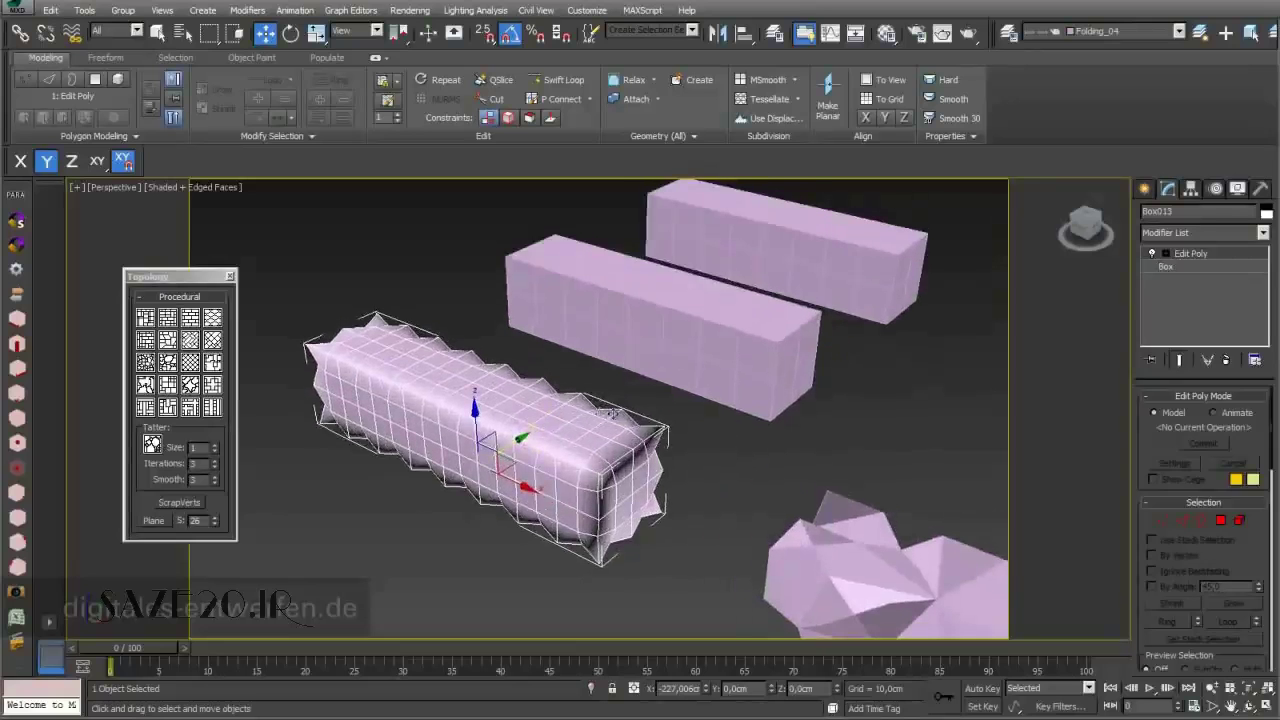
pyautogui.click(948, 82)
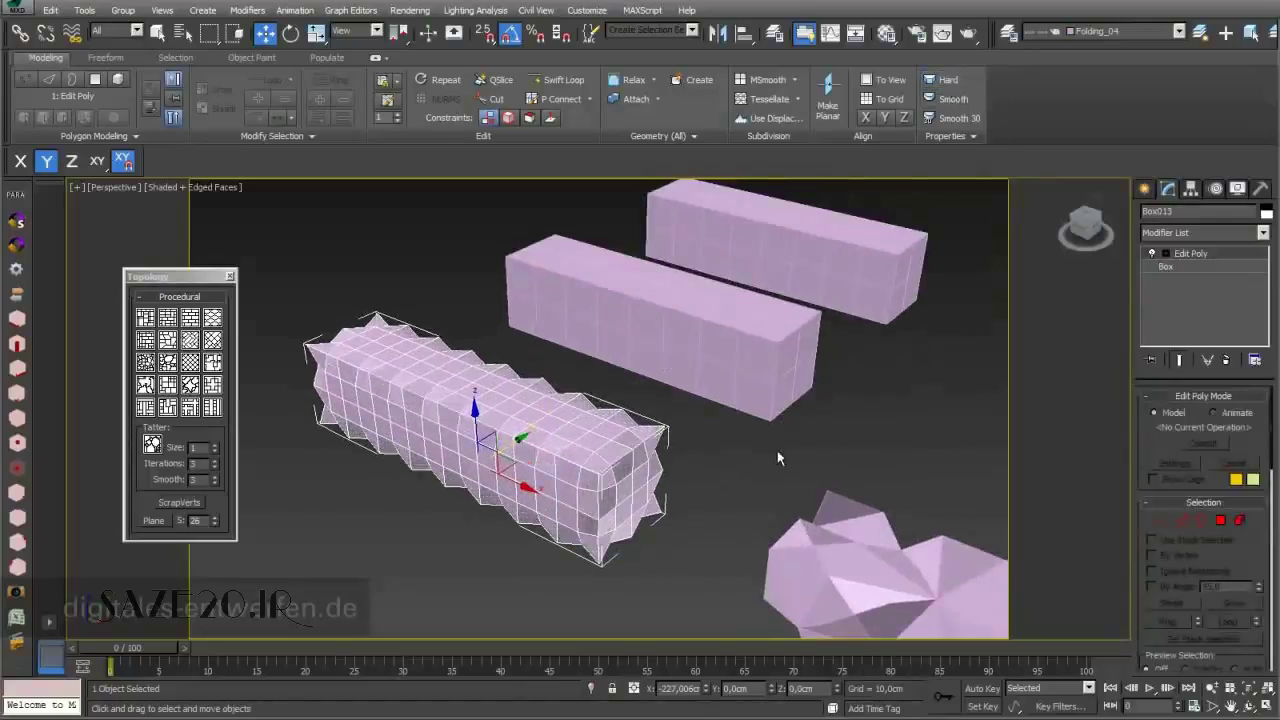
# Enter Polygon level in Edit Poly and bring up the By Random selection percentage.
pyautogui.click(1166, 255)
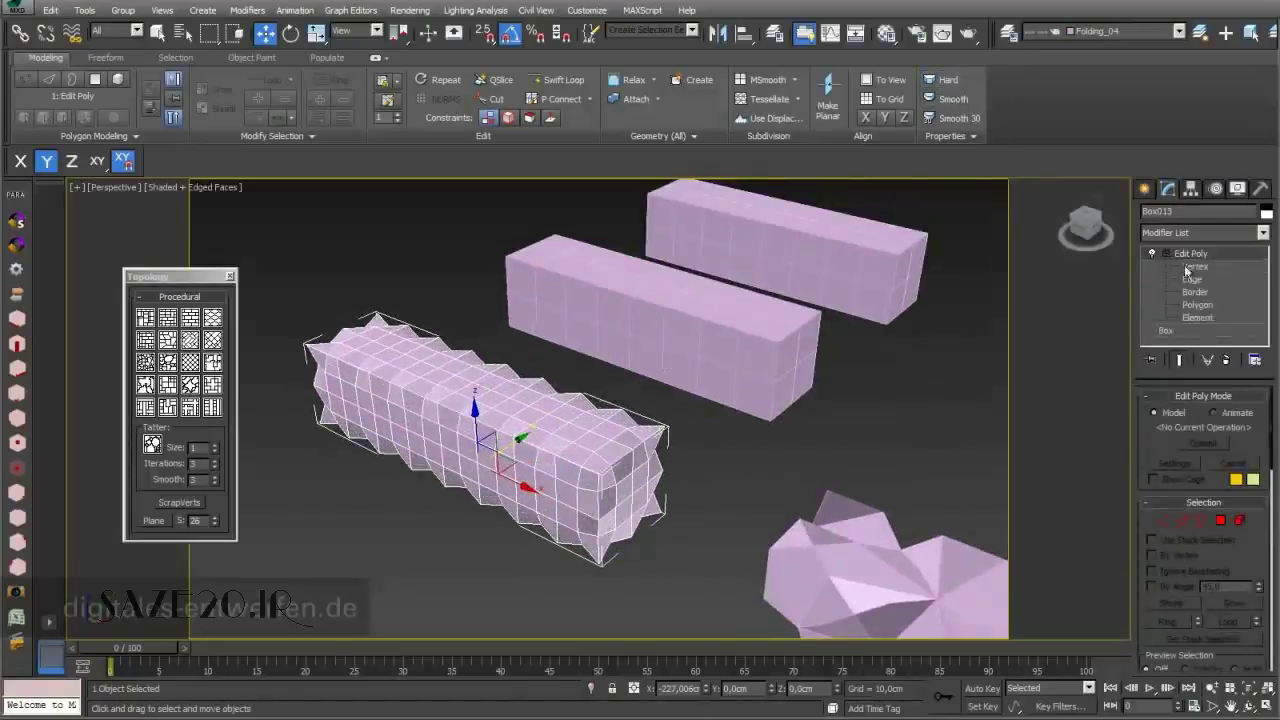
pyautogui.click(1198, 305)
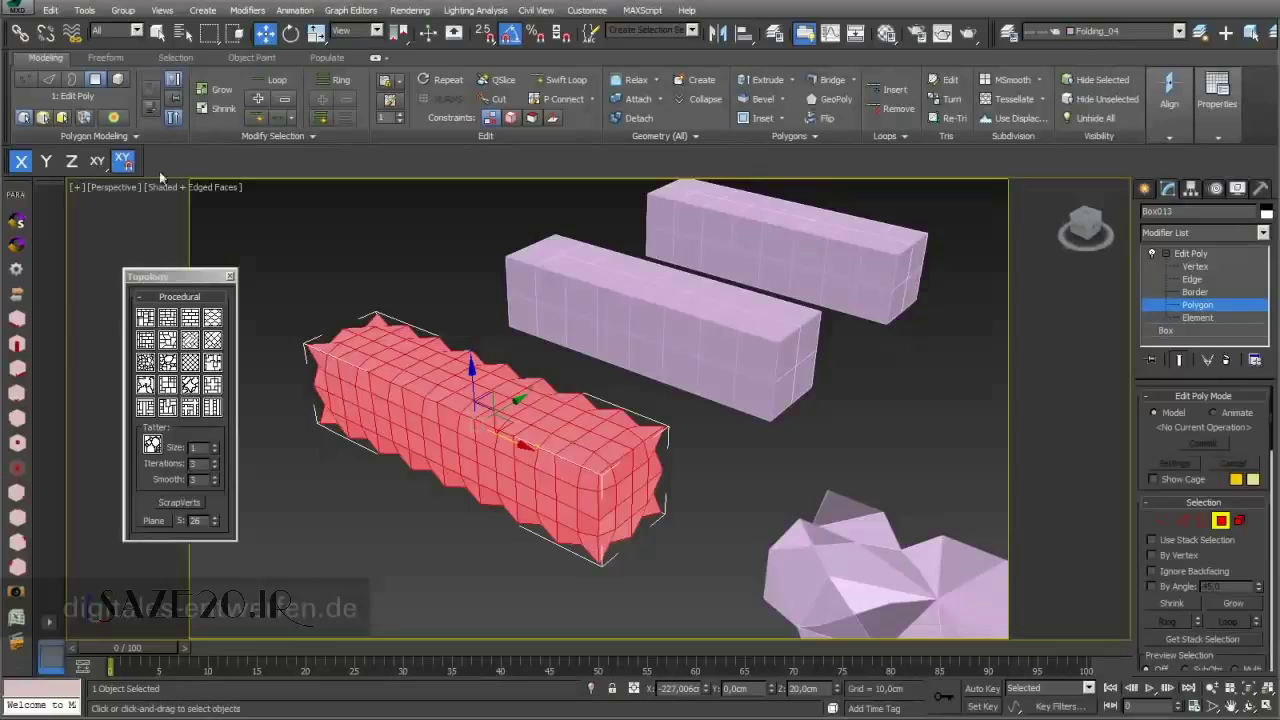
pyautogui.click(178, 58)
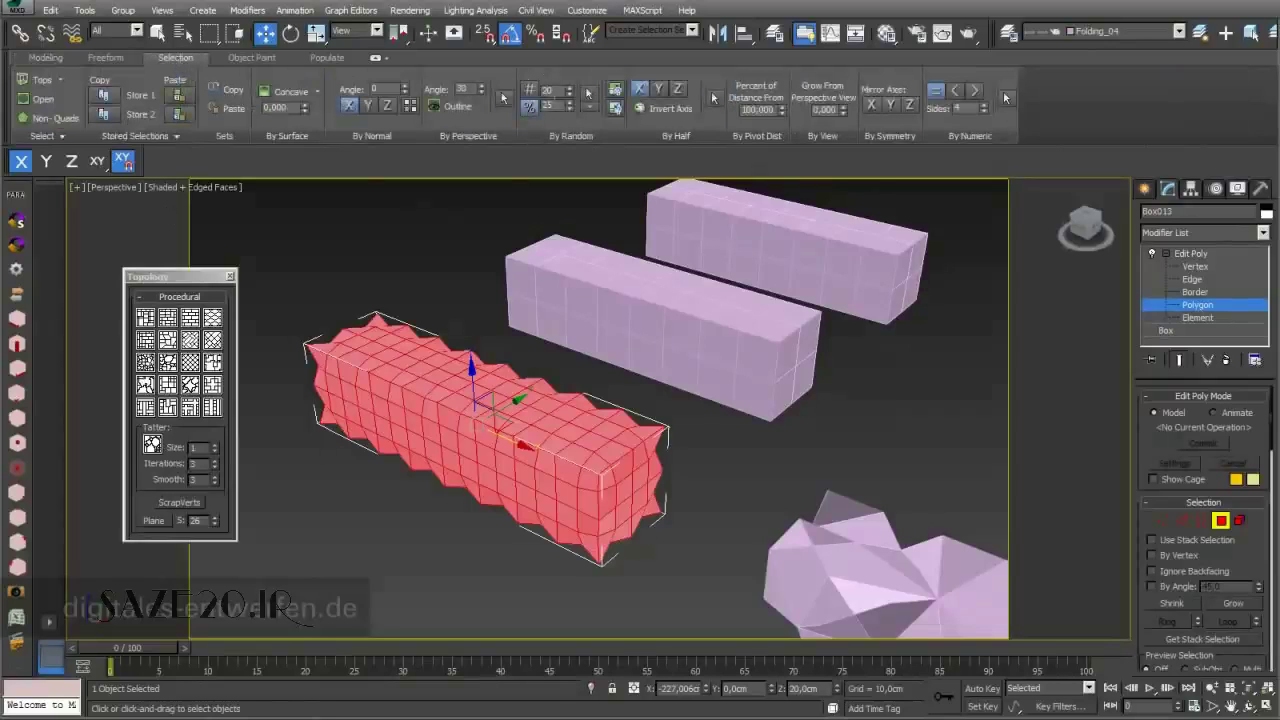
pyautogui.click(547, 90)
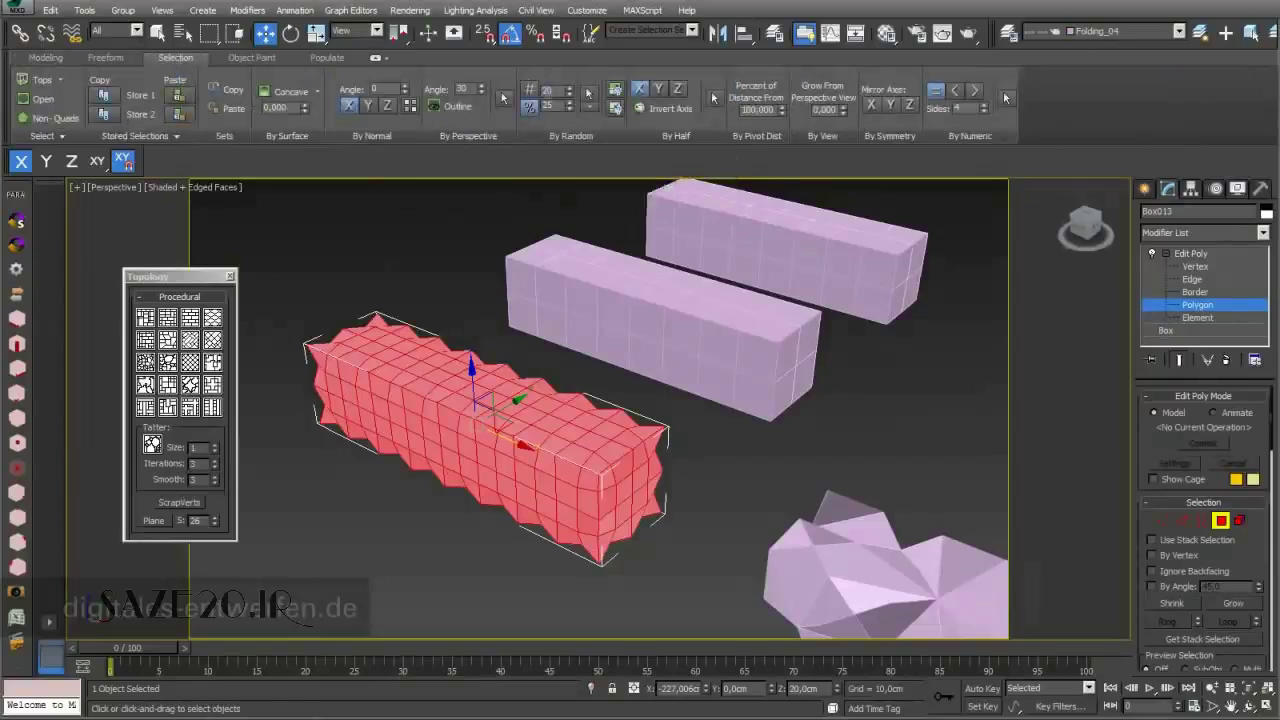